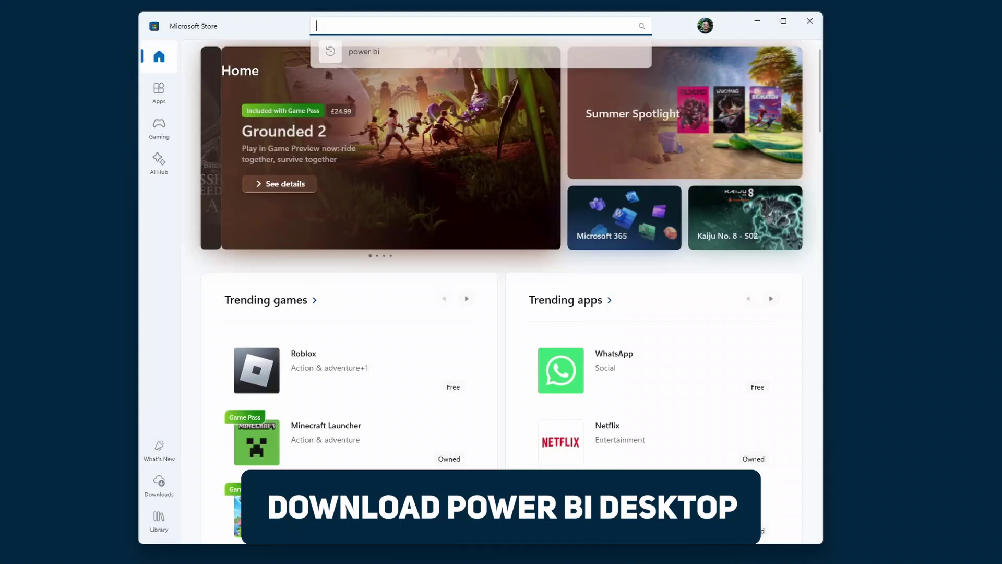
# Search the Microsoft Store for 'power bi' and open the Power BI Desktop listing
pyautogui.write('power bi')
pyautogui.press('Return')
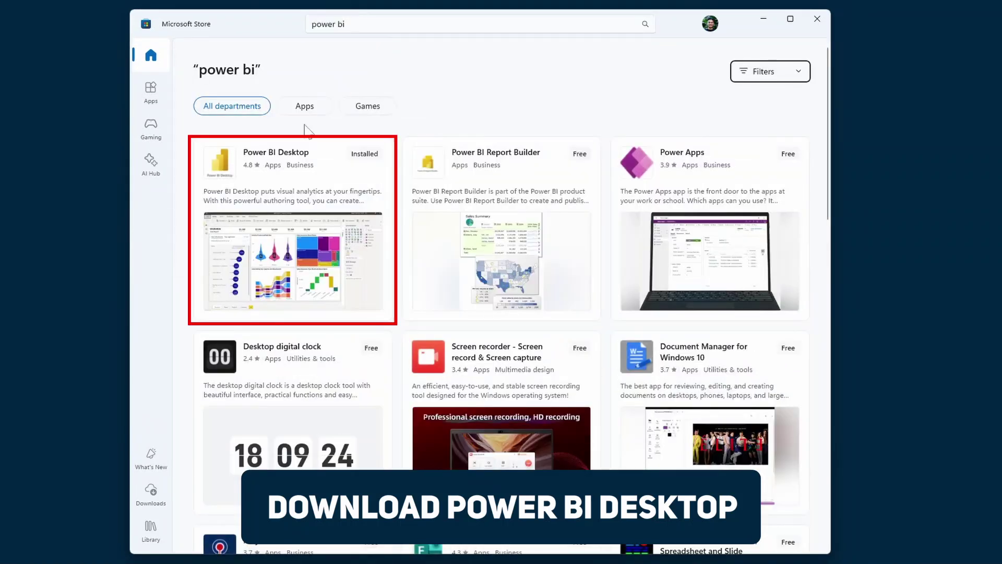
pyautogui.click(287, 167)
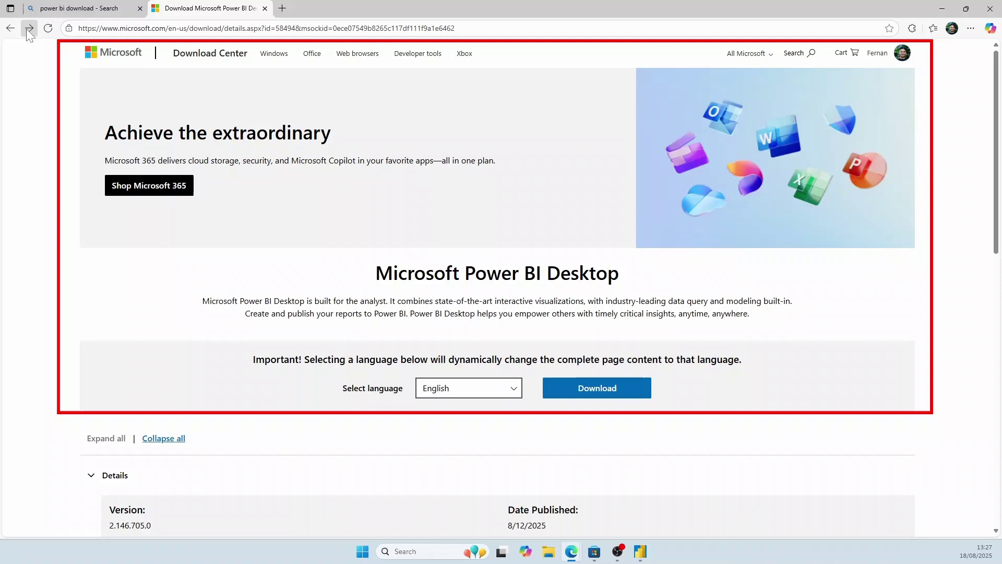
# Download the PBIDesktopSetup_x64.exe installer from the Download Center page
pyautogui.click(580, 387)
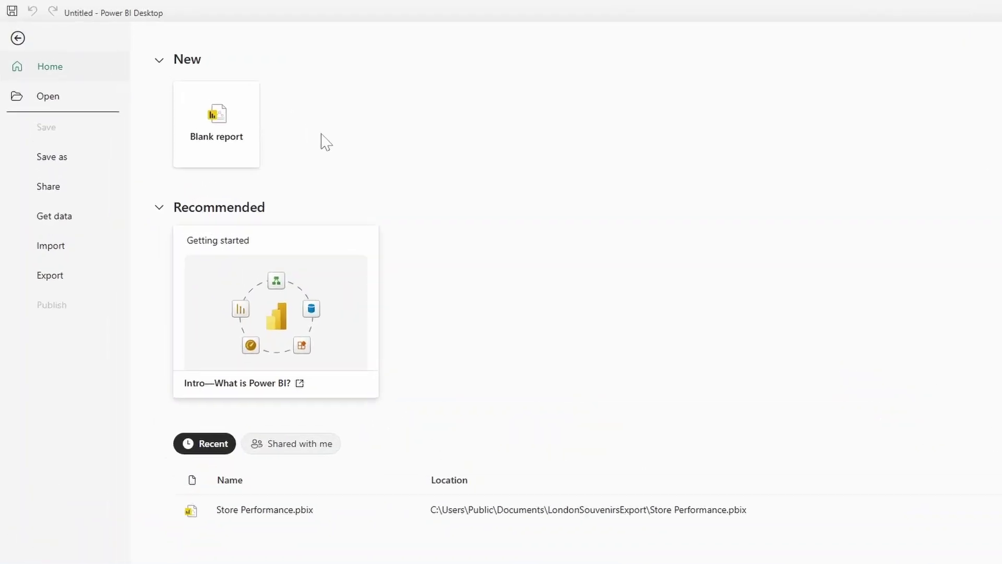
# Start a blank report and bring up the Get Data connector list
pyautogui.click(239, 146)
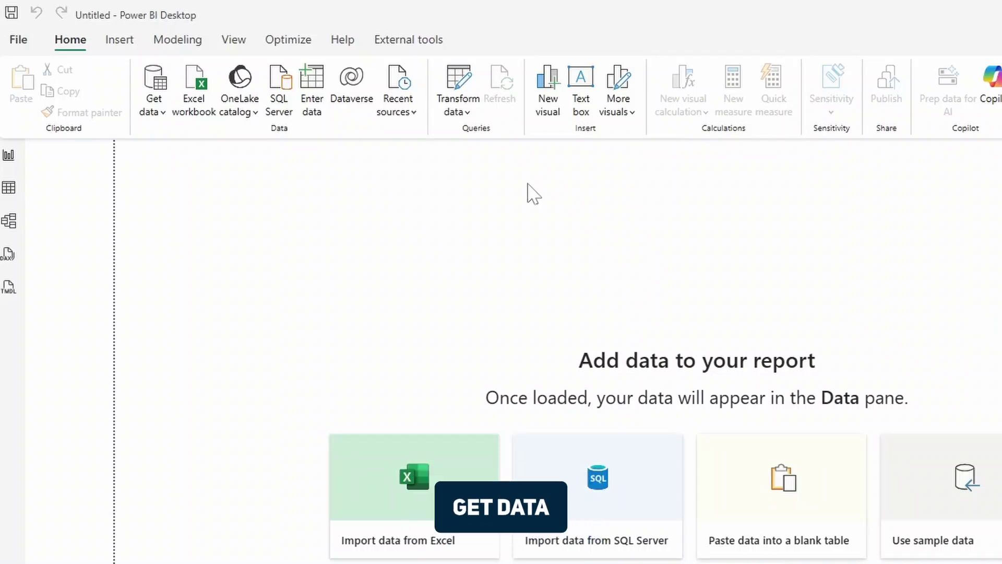
pyautogui.click(157, 82)
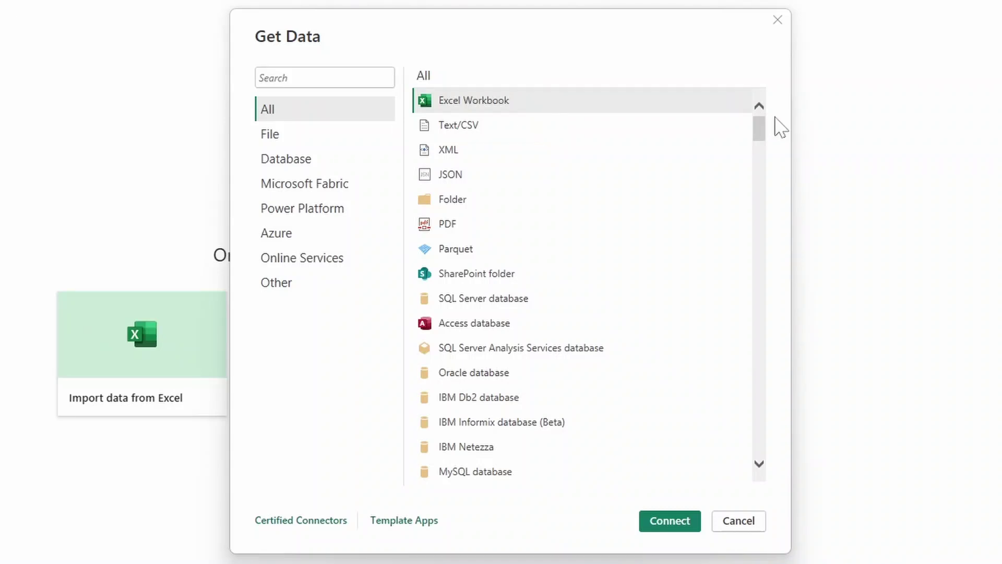
pyautogui.moveTo(760, 128); pyautogui.dragTo(796, 123)
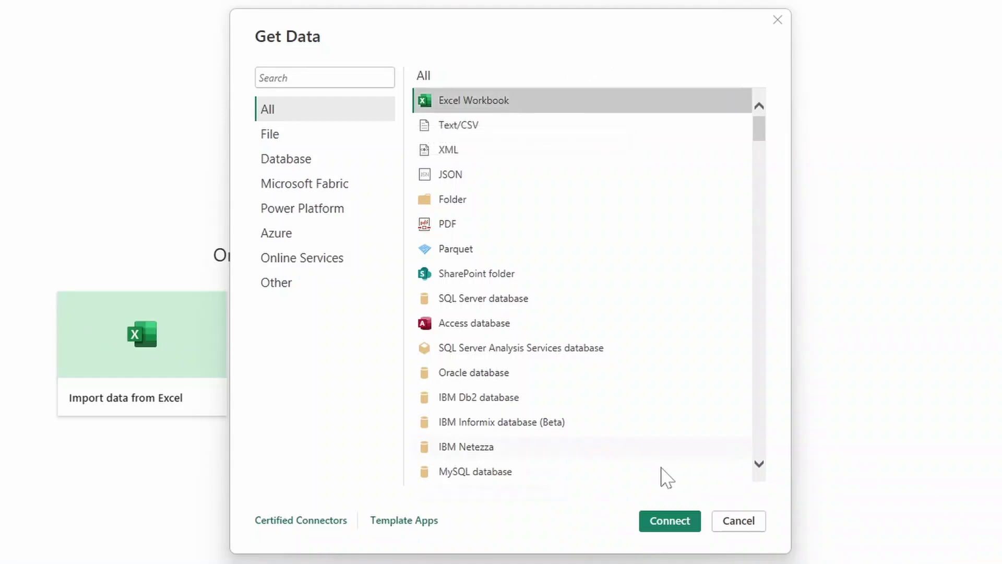
# Connect to the Product_Info Excel workbook and send Sheet1 to Power Query for transformation
pyautogui.click(669, 522)
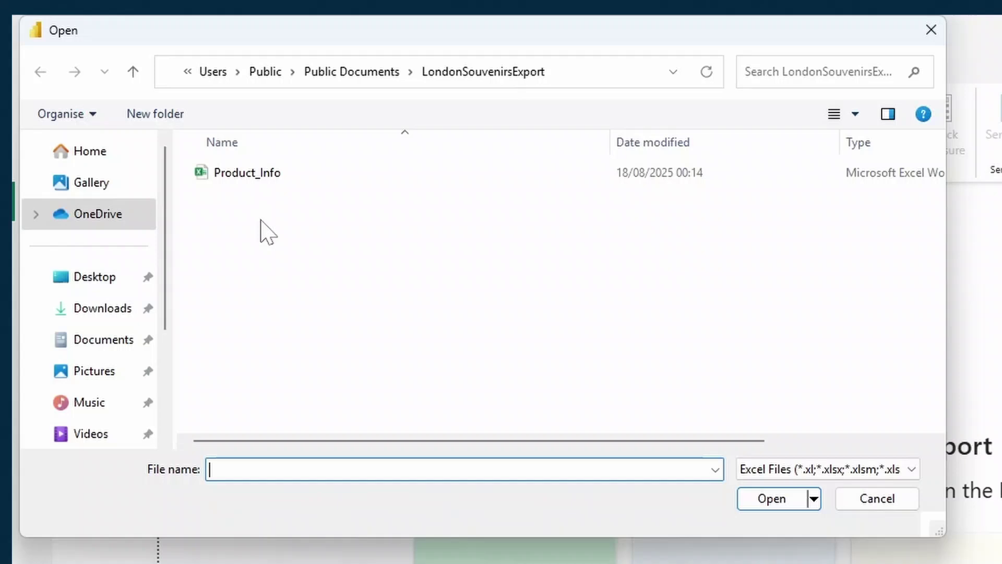
pyautogui.click(257, 177)
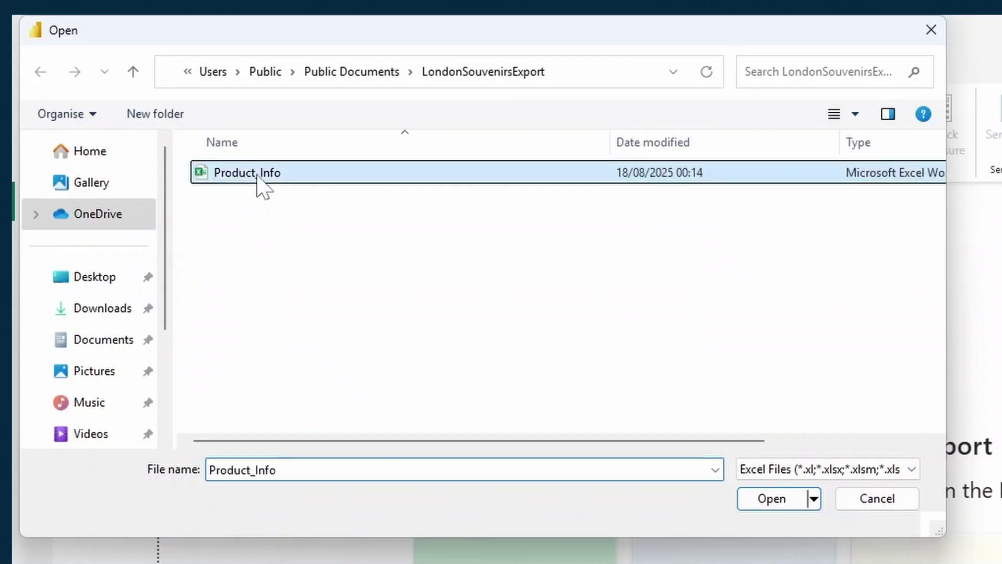
pyautogui.click(776, 505)
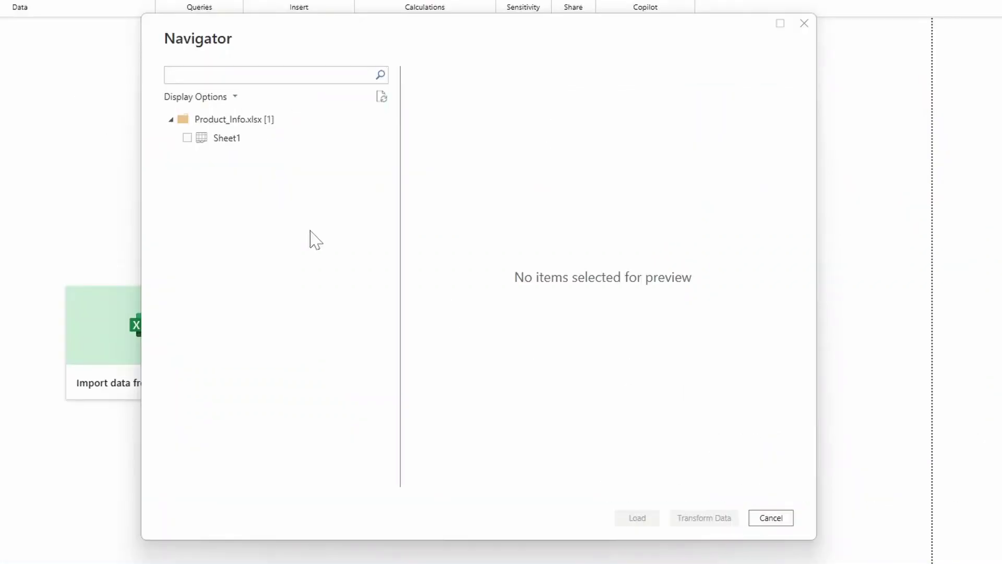
pyautogui.click(187, 138)
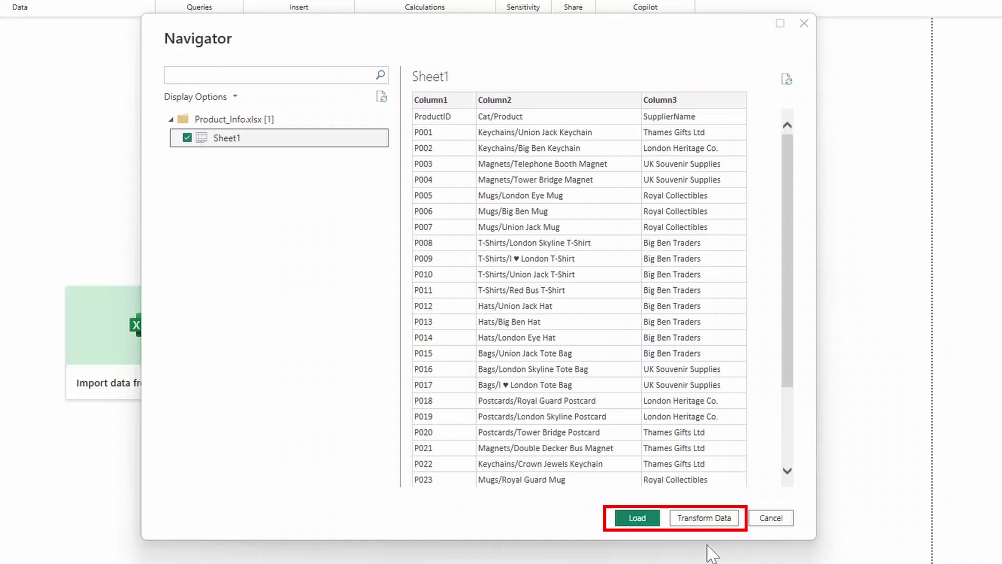
pyautogui.click(705, 518)
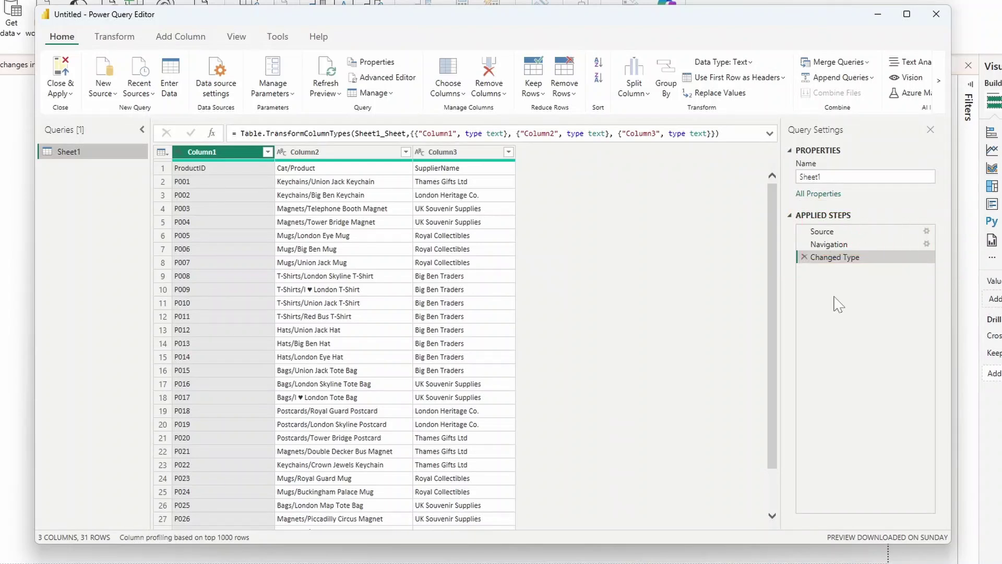
# Review the Source and Navigation steps, then delete the automatic Changed Type step
pyautogui.click(834, 249)
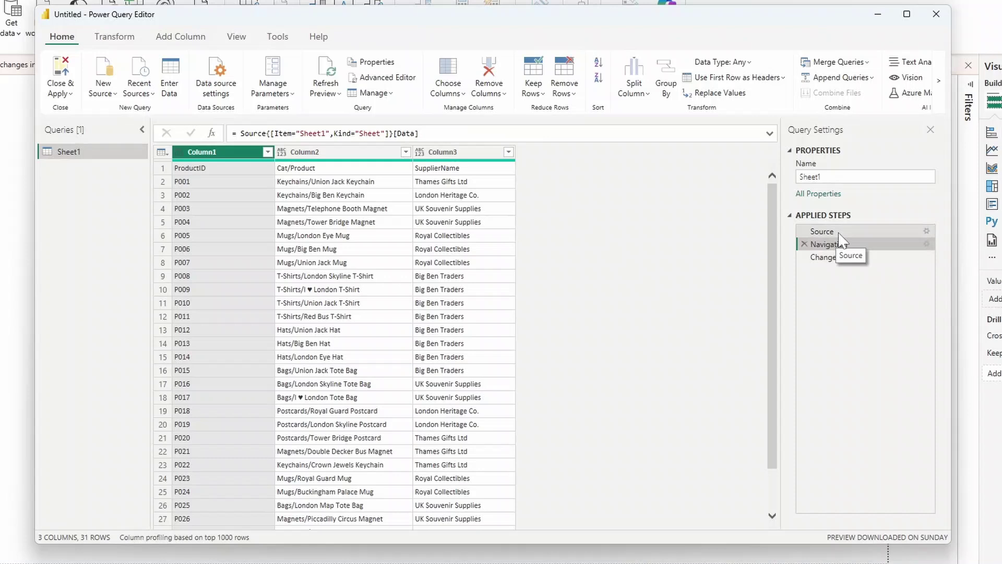
pyautogui.click(849, 232)
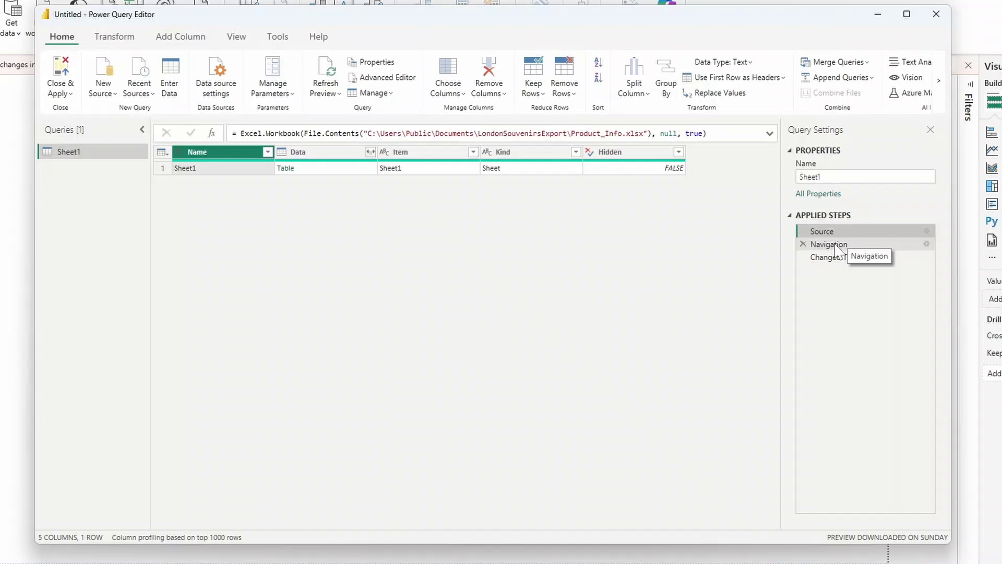
pyautogui.click(835, 250)
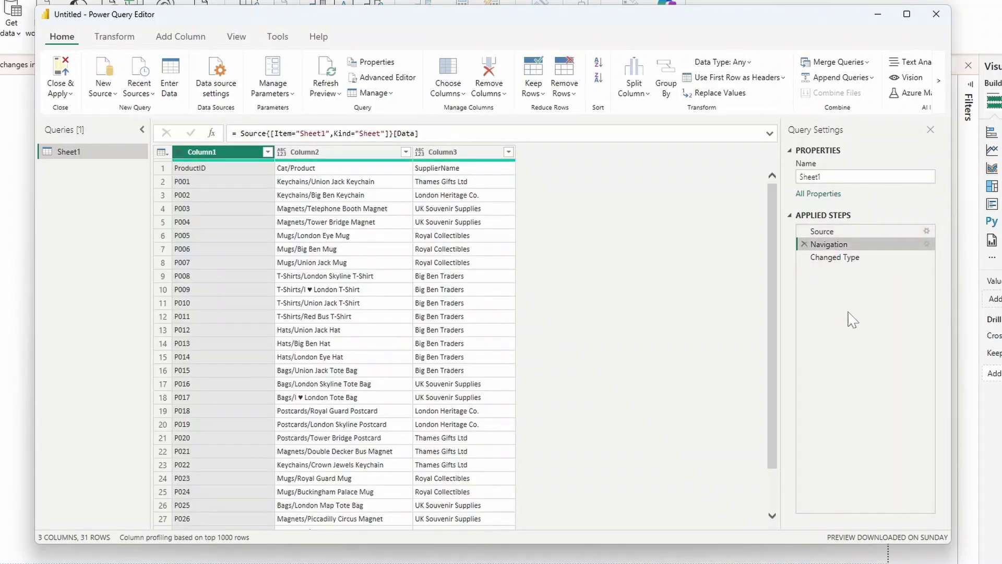
pyautogui.click(848, 259)
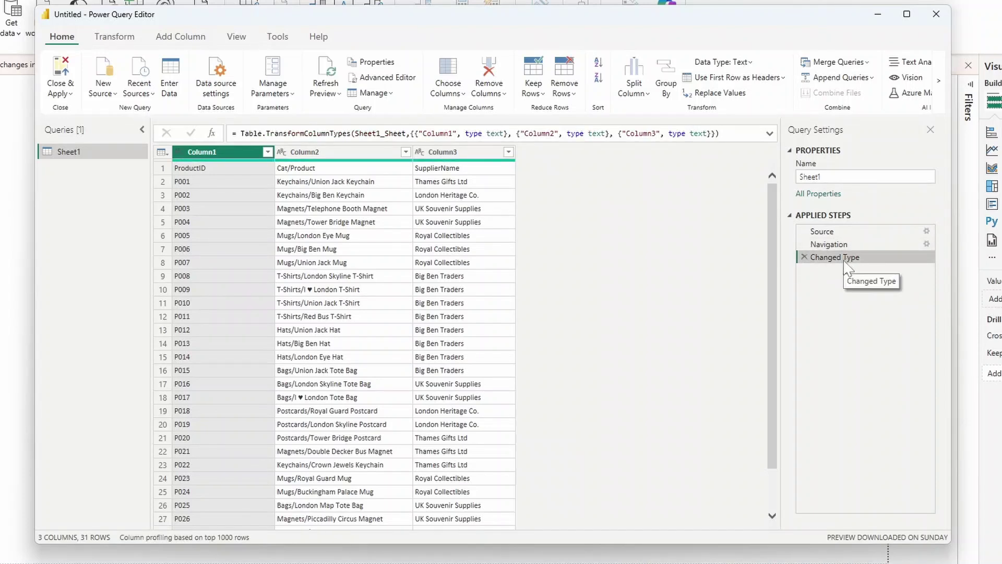
pyautogui.click(804, 257)
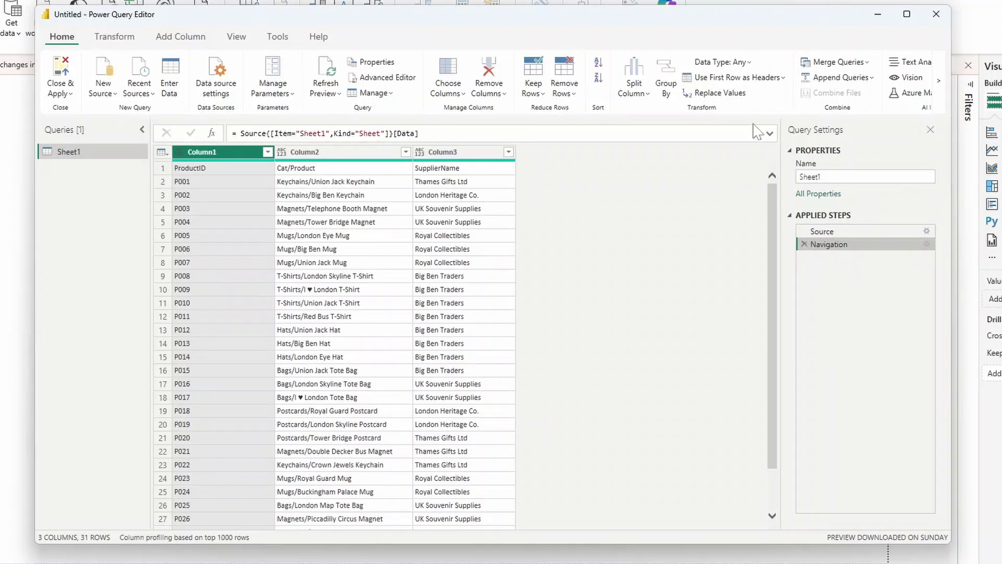
# Promote Sheet1's first row to headers: ProductID, Cat/Product and SupplierName
pyautogui.click(783, 78)
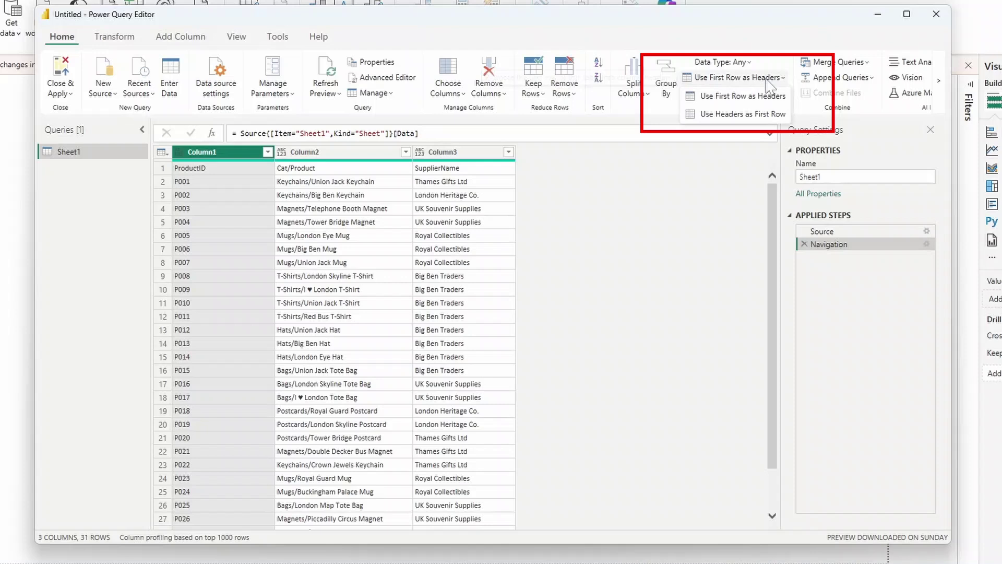
pyautogui.click(758, 97)
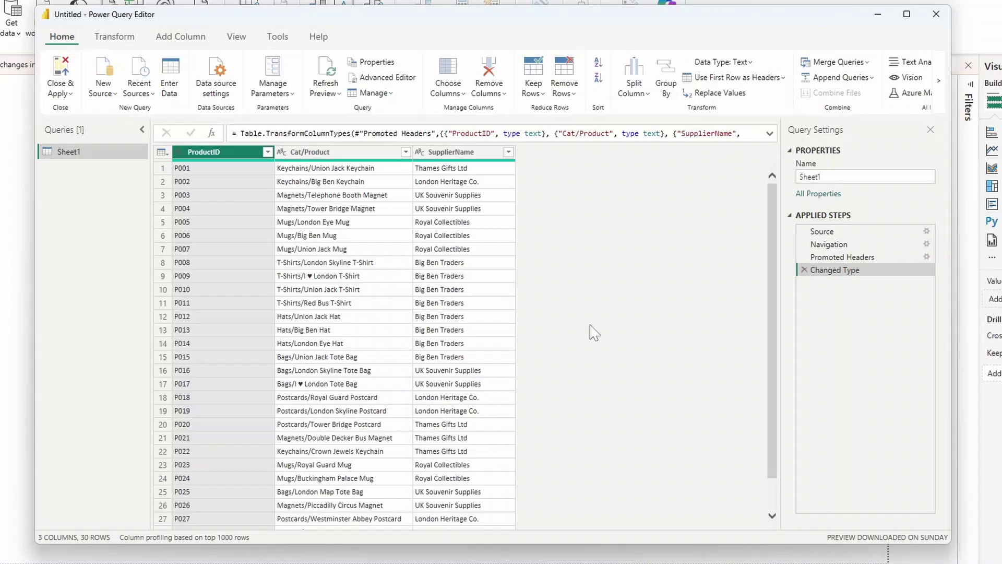
# Split the Cat/Product column by the '/' delimiter into two columns
pyautogui.rightClick(369, 152)
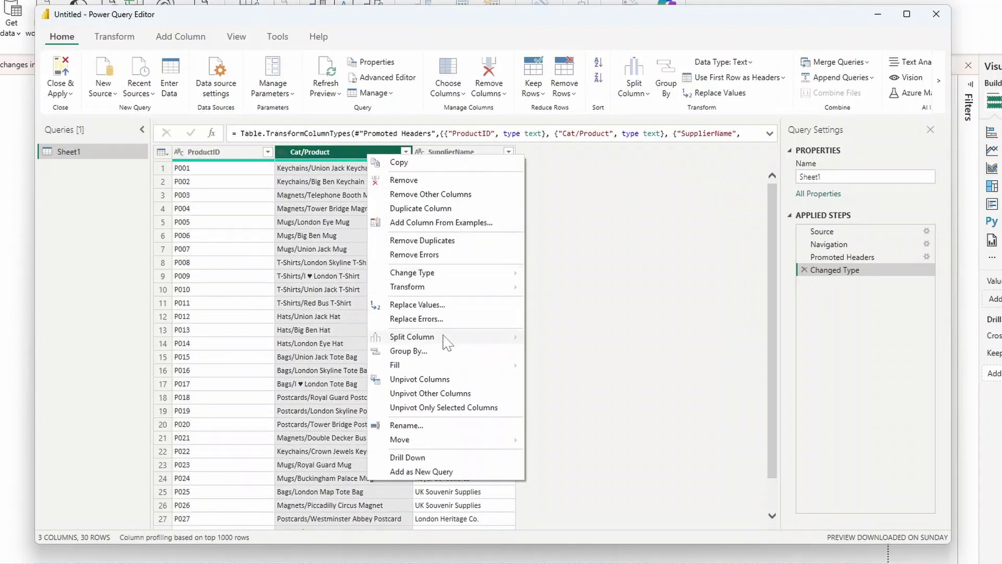
pyautogui.moveTo(449, 339)
pyautogui.click(559, 340)
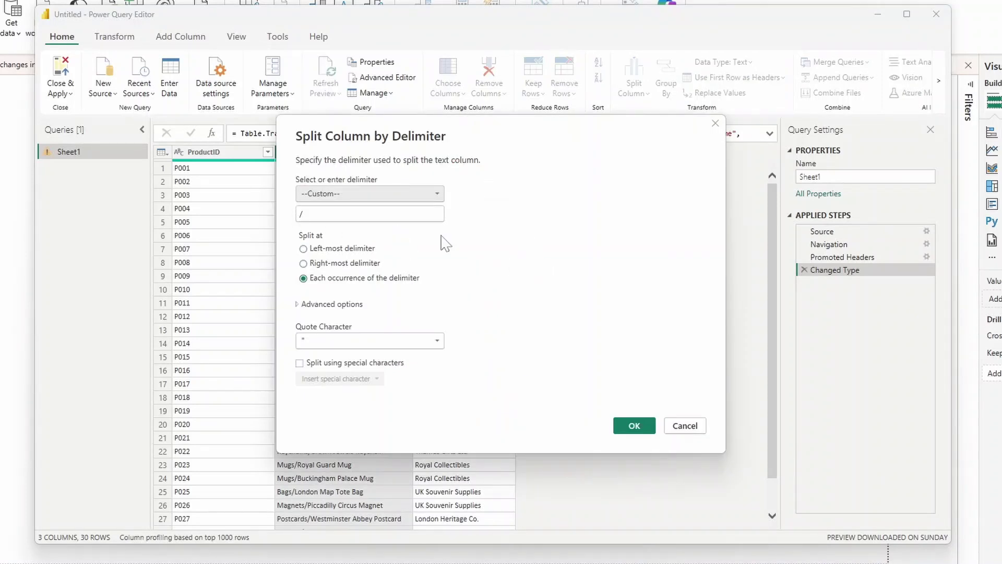
pyautogui.click(634, 427)
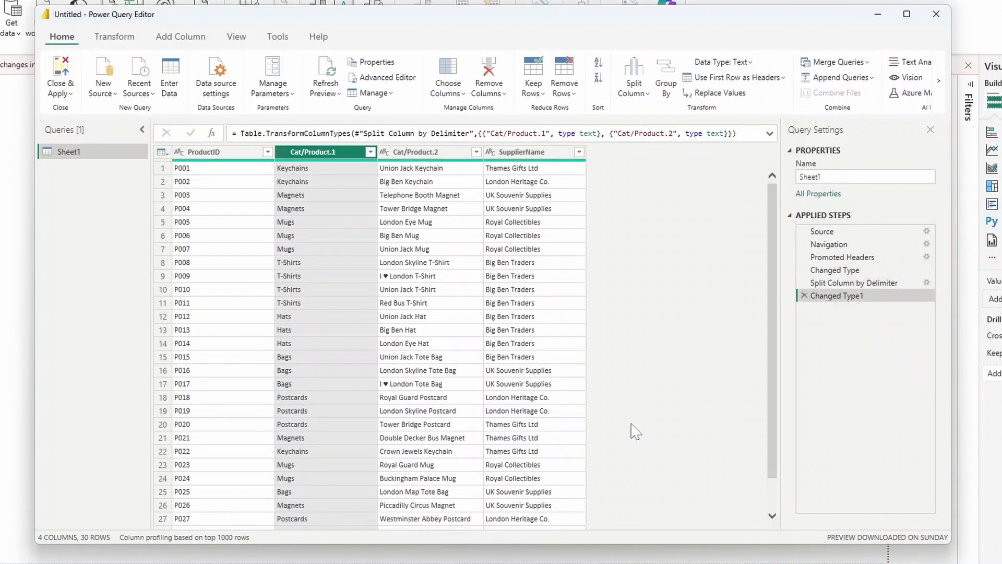
# Rename the split columns to Category and Product, then switch to the LondonSouvenirsExport folder
pyautogui.doubleClick(312, 151)
pyautogui.write('Category')
pyautogui.press('Return')
pyautogui.doubleClick(416, 152)
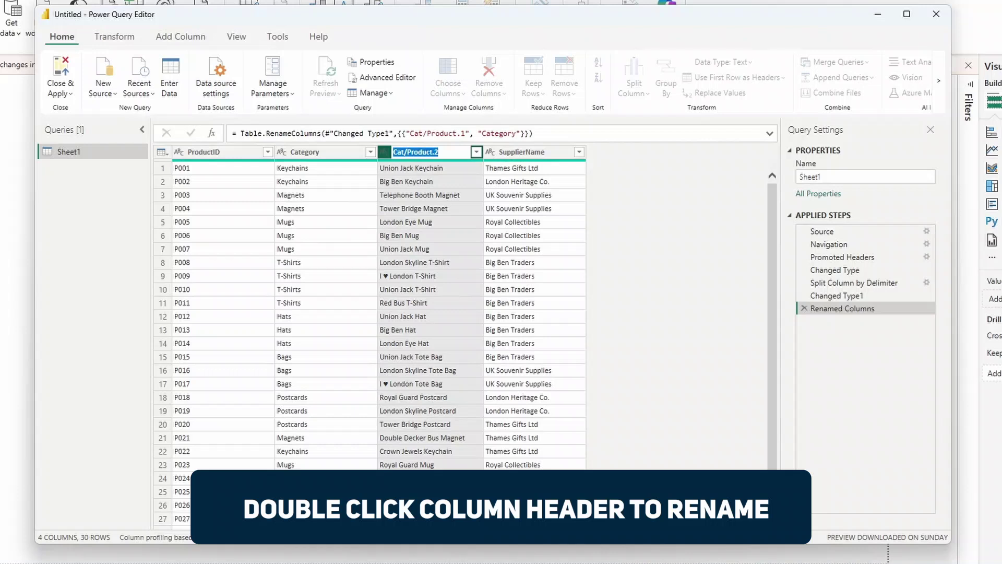
pyautogui.write('Product')
pyautogui.press('Return')
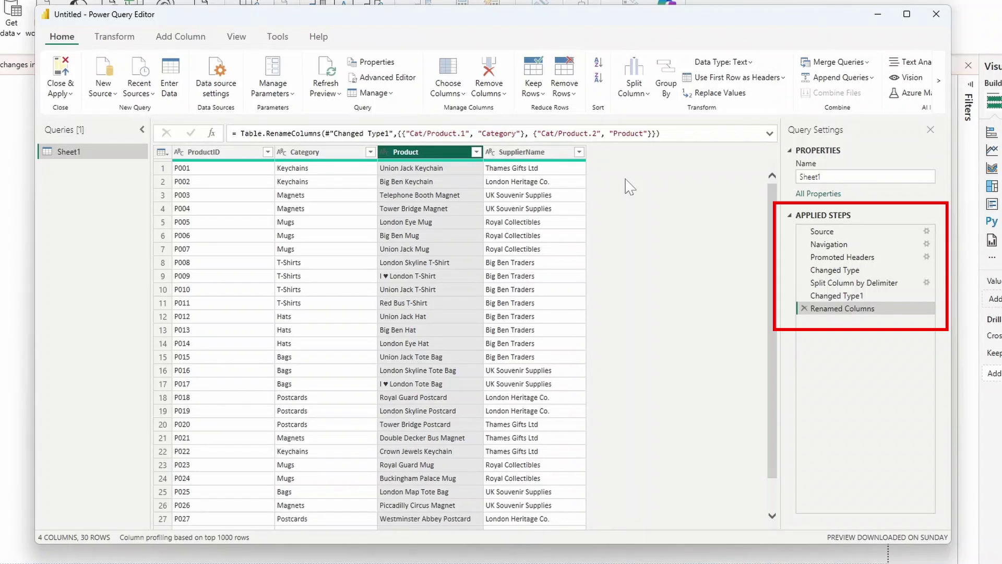
pyautogui.hotkey('alt', 'Tab')
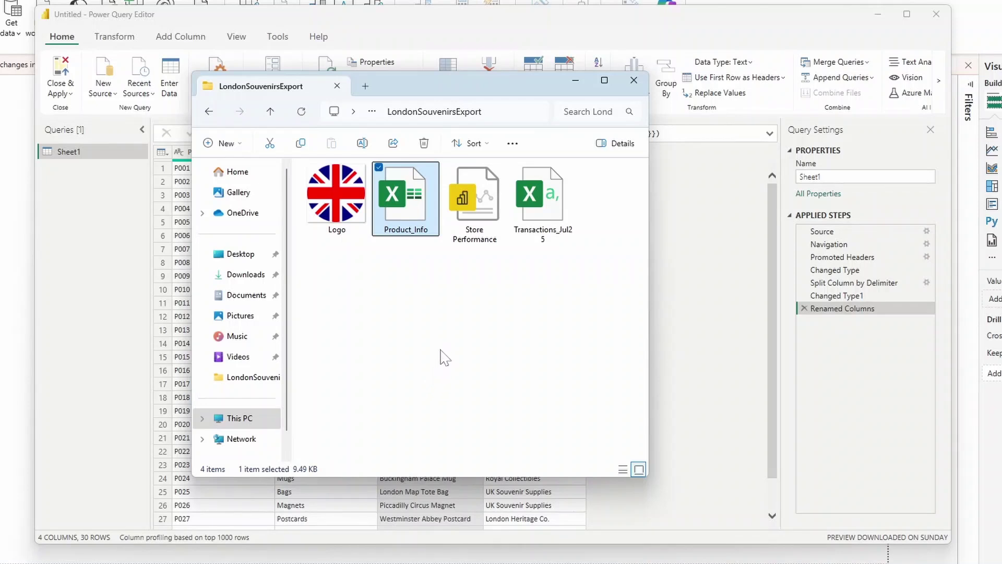
# Open Product_Info in Excel, enlarge the window to check all original rows, then return to Power Query
pyautogui.doubleClick(410, 209)
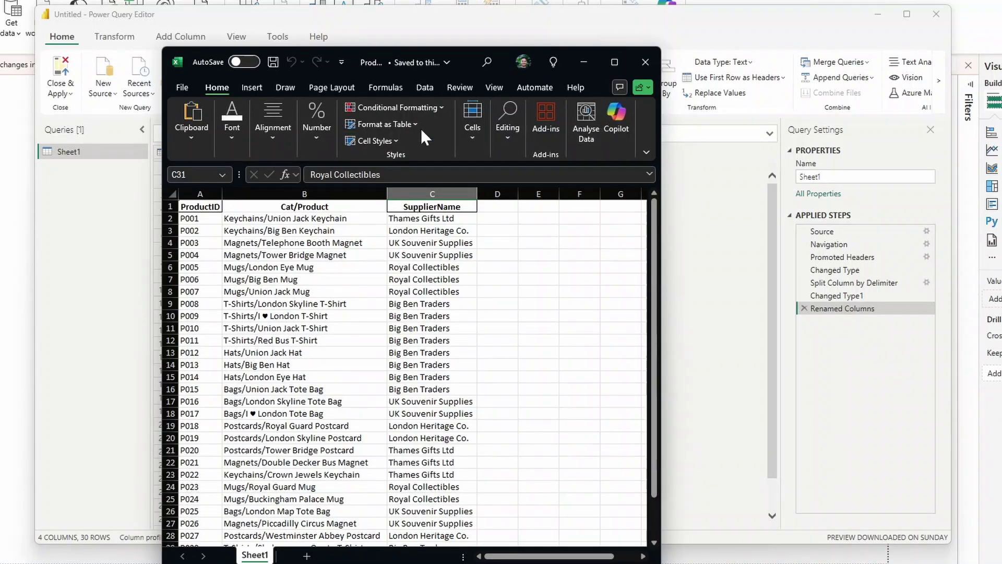
pyautogui.moveTo(464, 58); pyautogui.dragTo(484, 0)
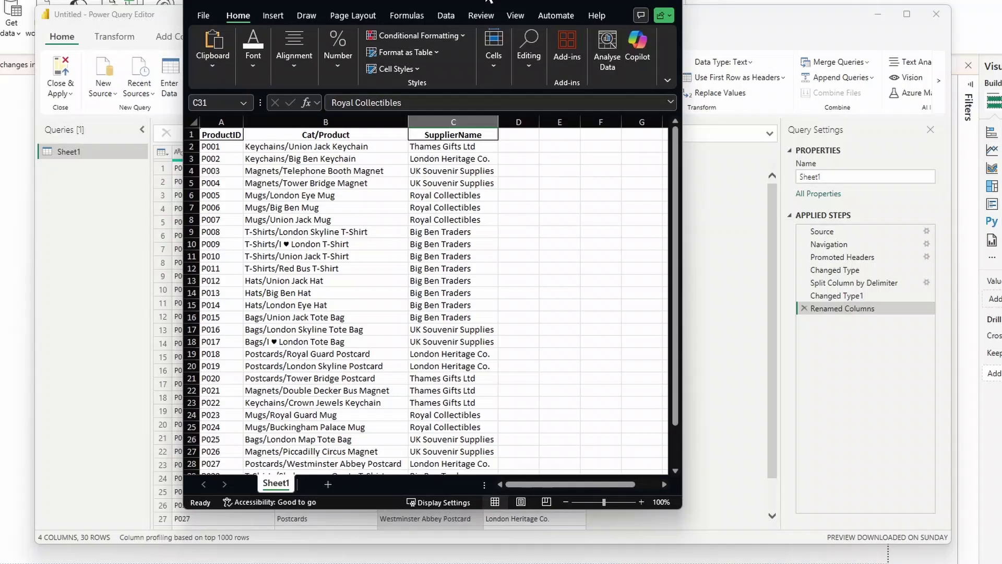
pyautogui.moveTo(384, 506); pyautogui.dragTo(385, 562)
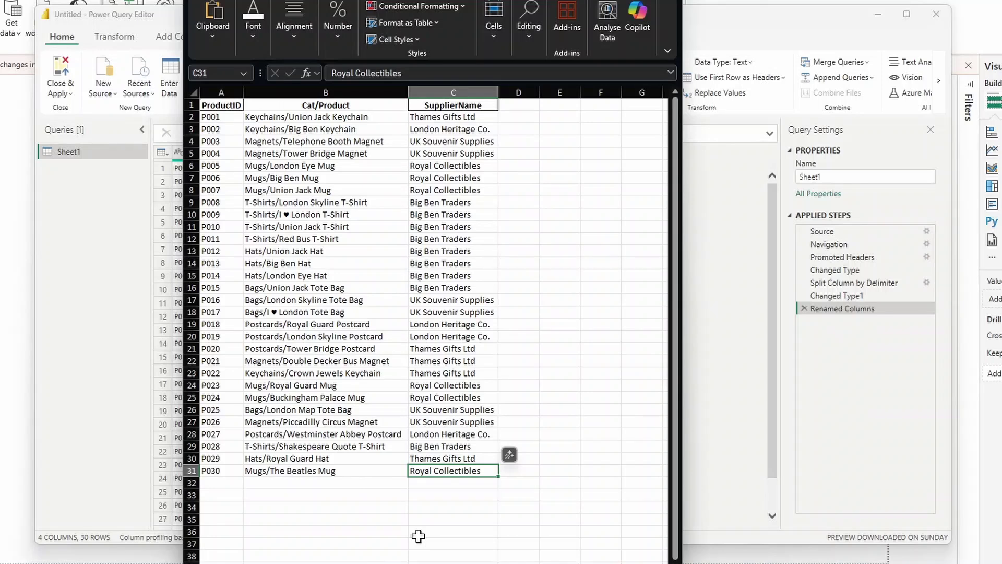
pyautogui.hotkey('alt', 'Tab')
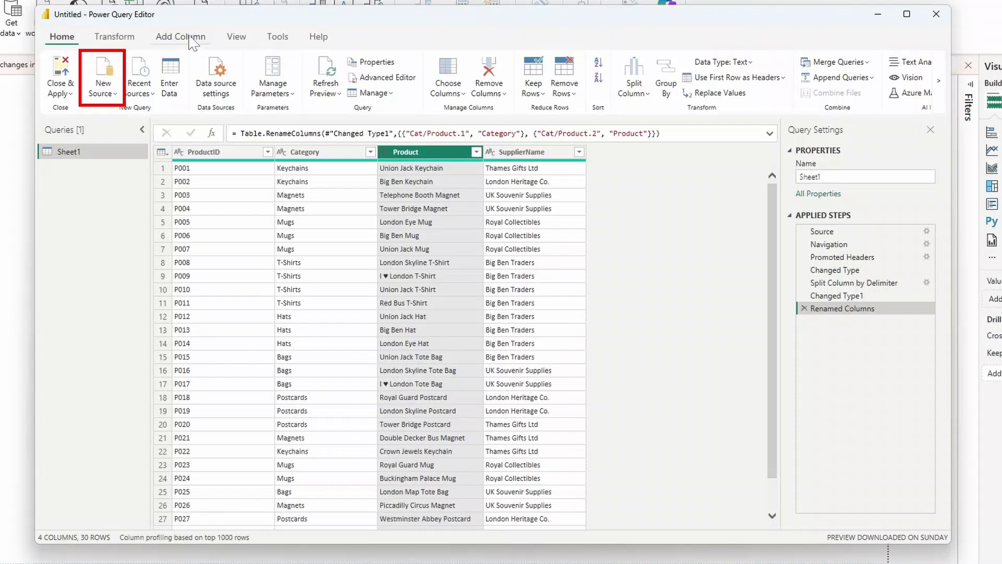
# Add Transactions_Jul25.csv as a new Text/CSV query alongside Sheet1
pyautogui.click(111, 94)
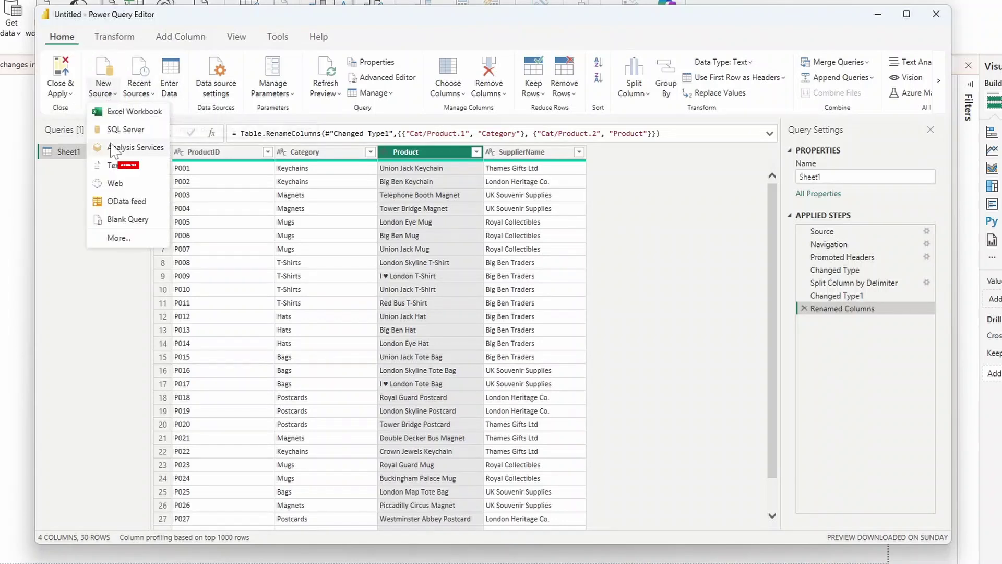
pyautogui.click(120, 165)
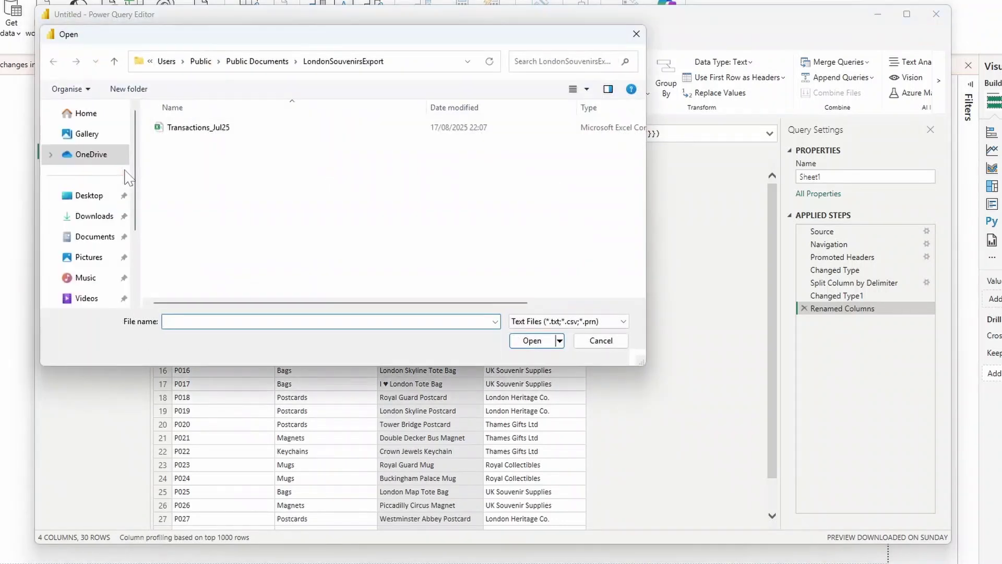
pyautogui.click(227, 128)
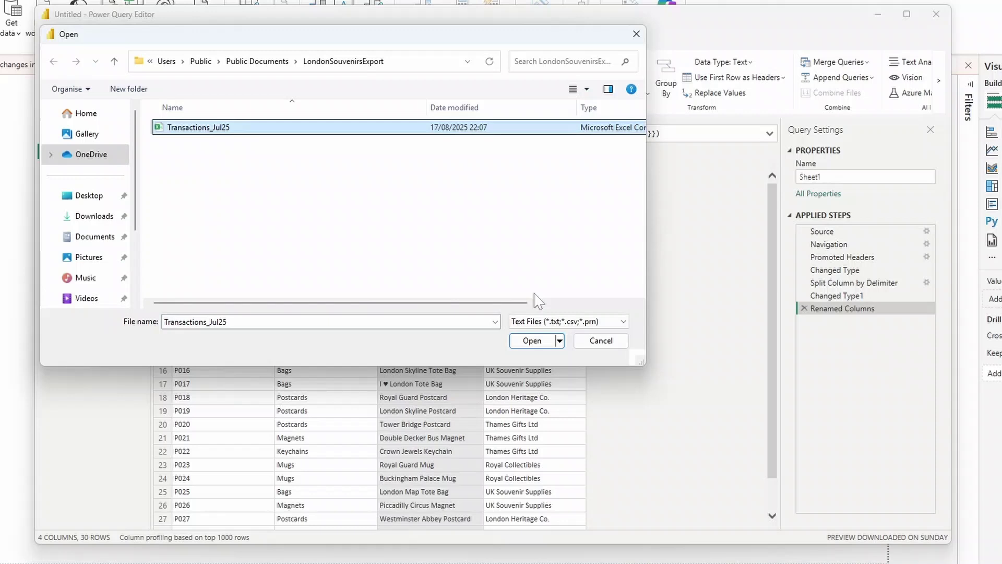
pyautogui.click(532, 341)
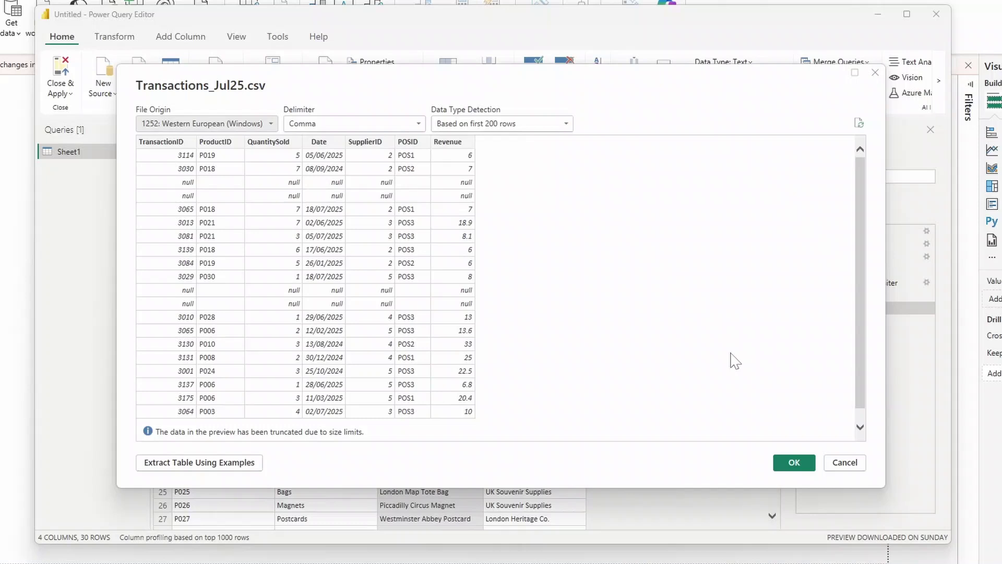
pyautogui.click(792, 469)
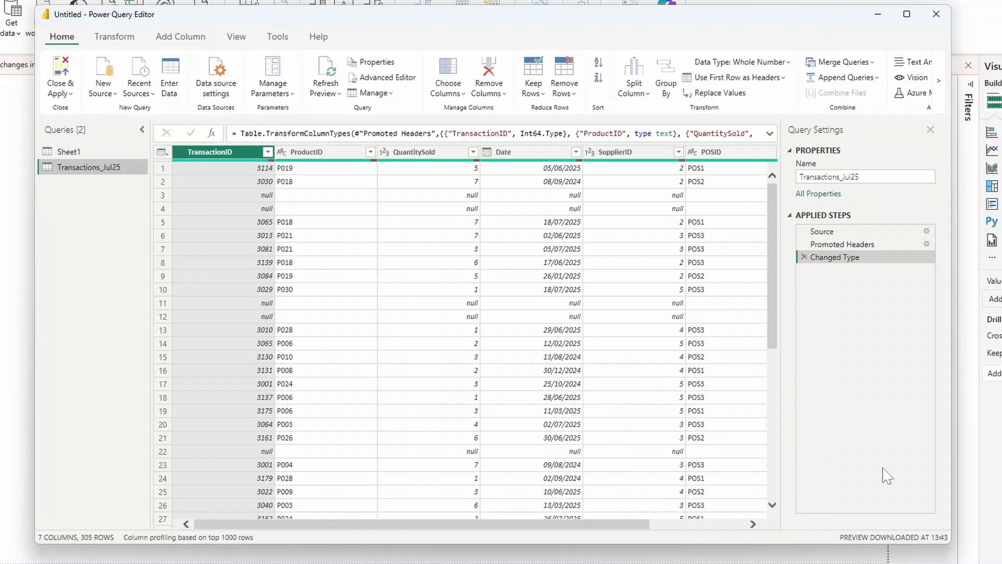
pyautogui.moveTo(561, 526); pyautogui.dragTo(516, 525)
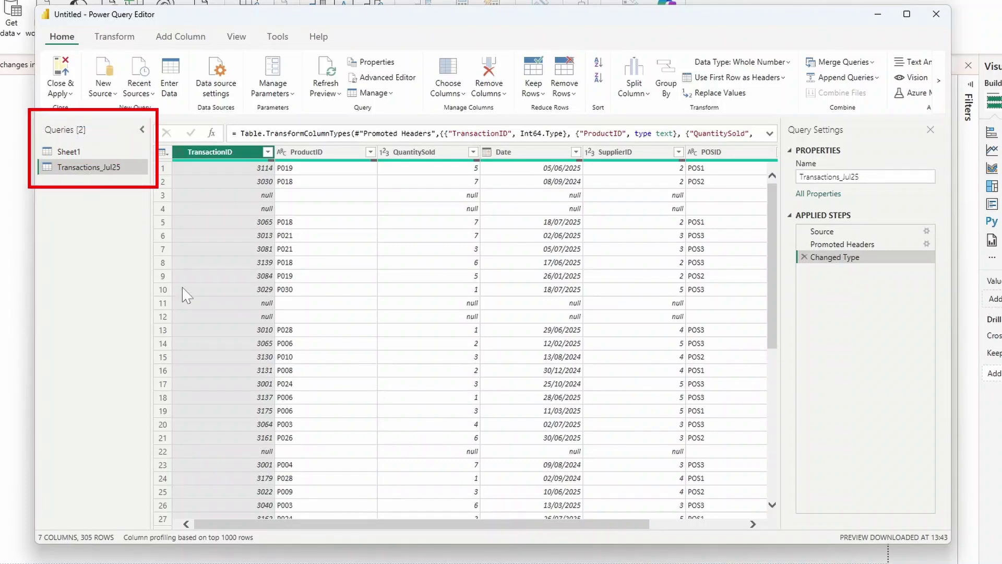
pyautogui.click(89, 151)
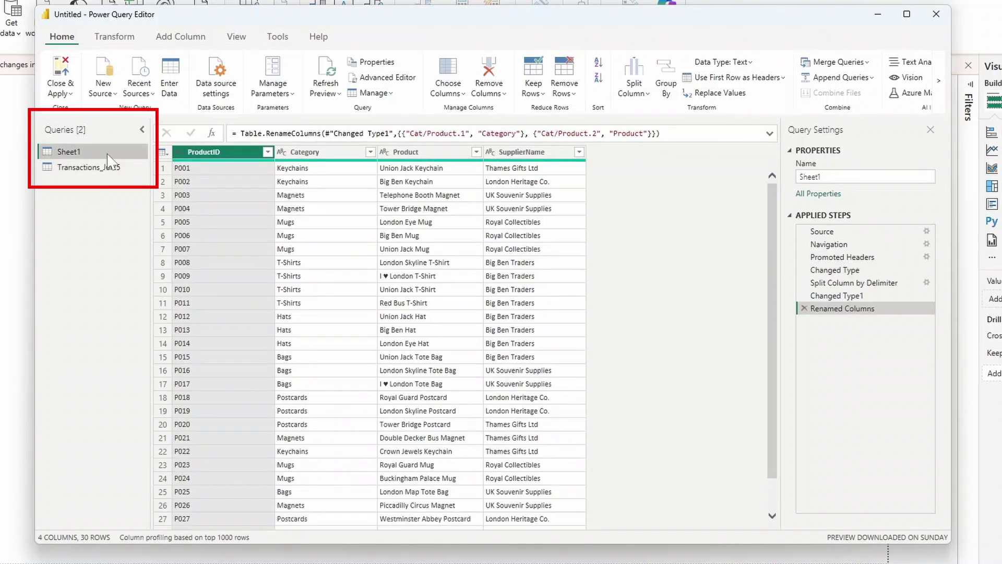
pyautogui.click(104, 167)
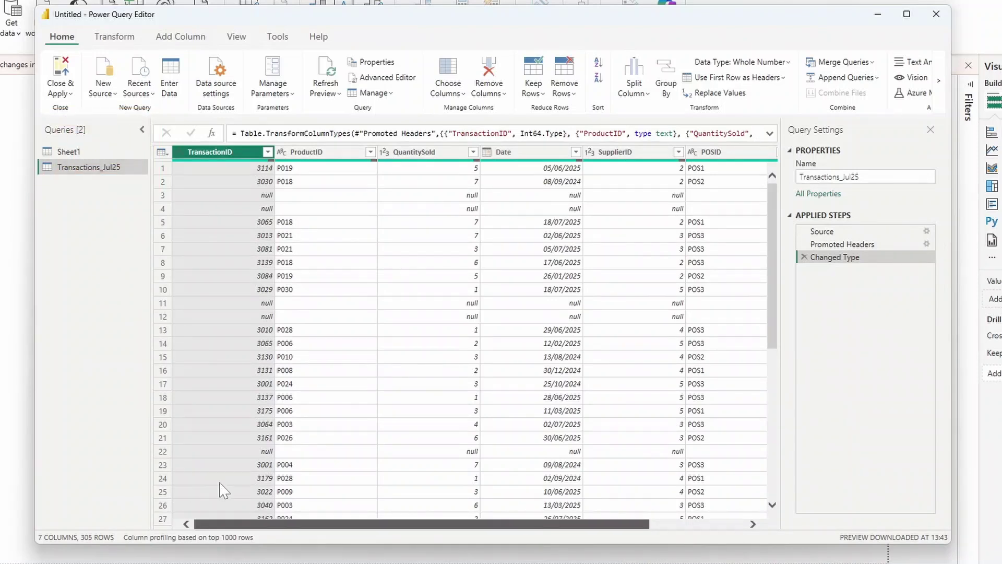
pyautogui.hscroll(3, 365, 496)
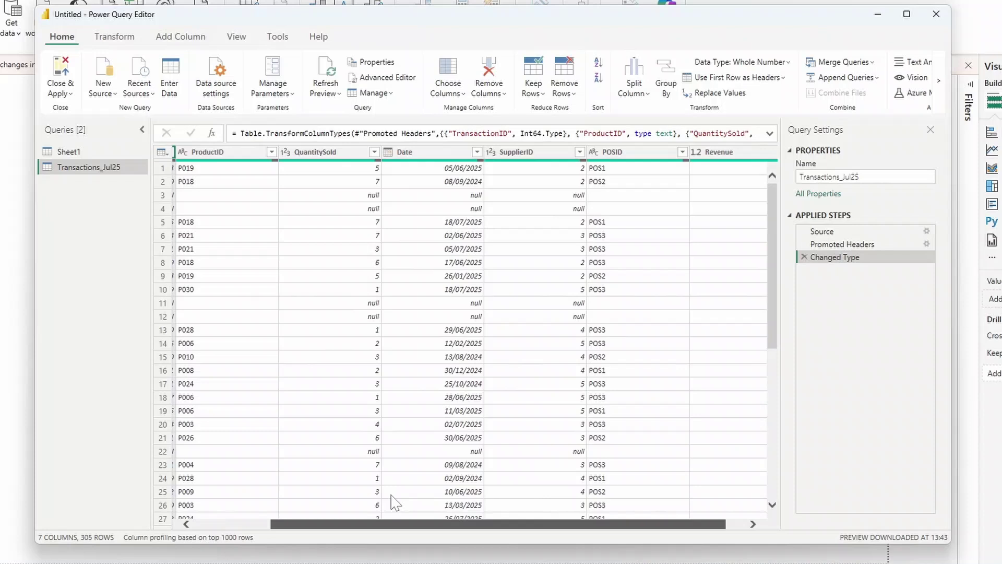
pyautogui.hscroll(1, 395, 502)
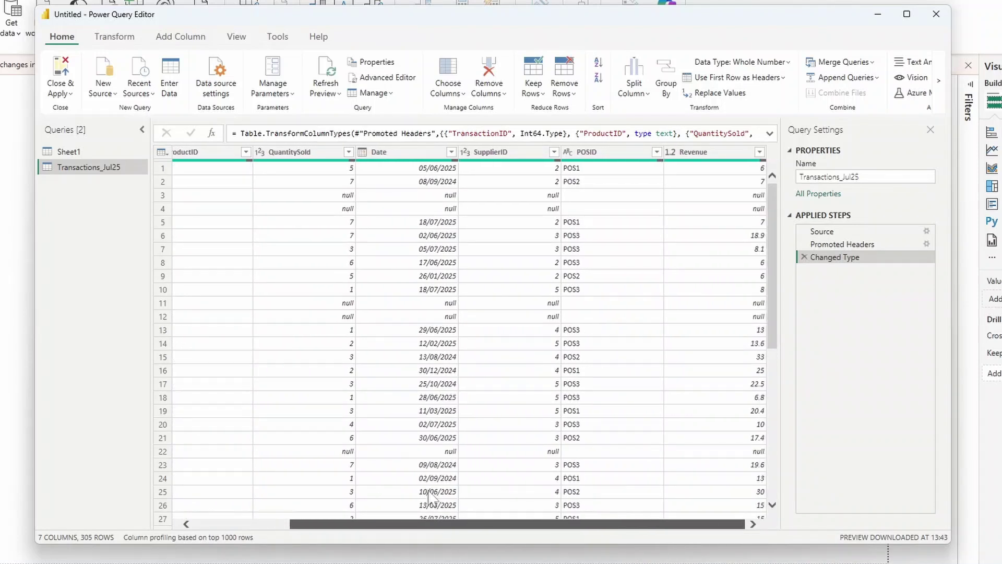
pyautogui.hscroll(-4, 429, 499)
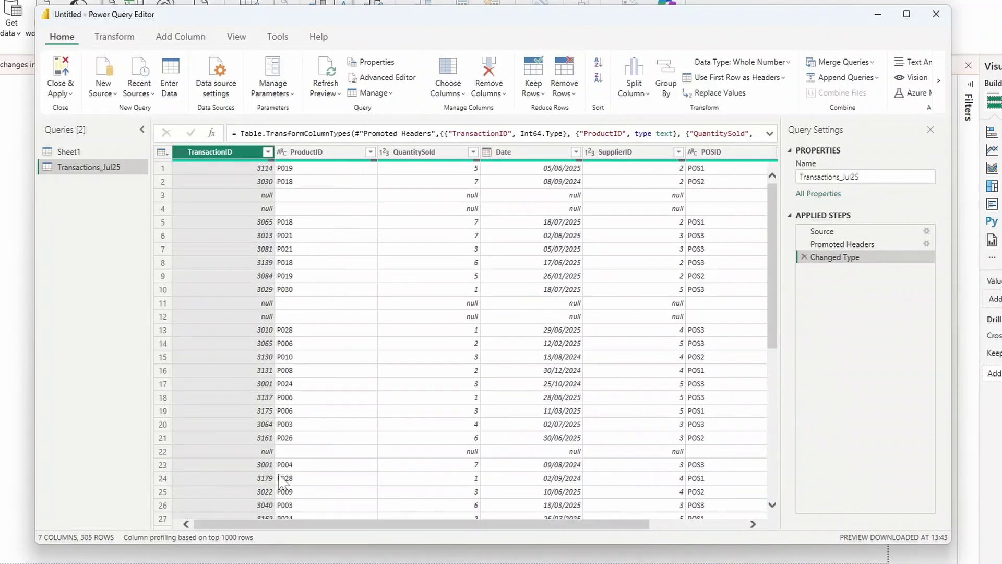
pyautogui.hscroll(4, 676, 225)
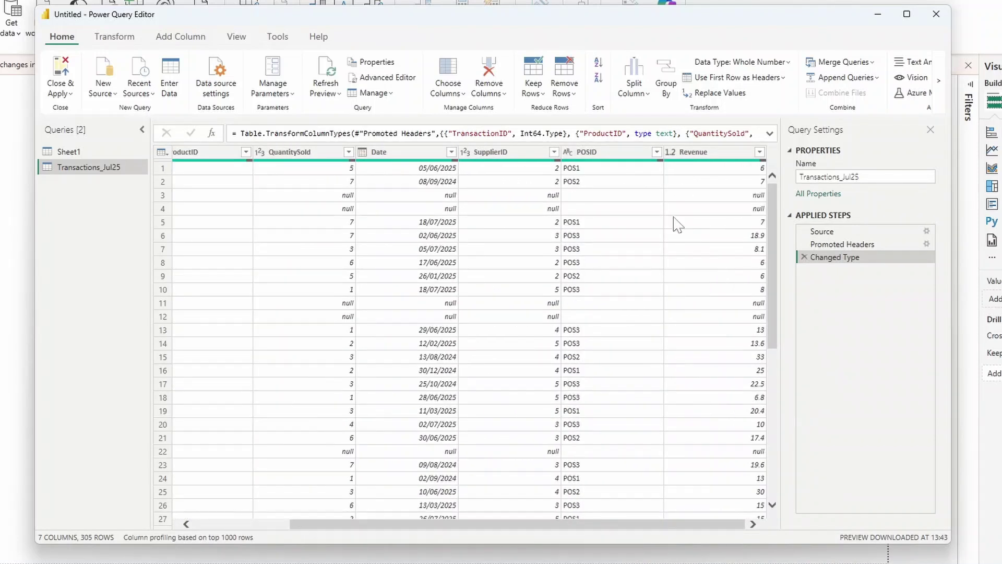
# Set Revenue to Fixed decimal number, replacing the current type conversion
pyautogui.click(674, 155)
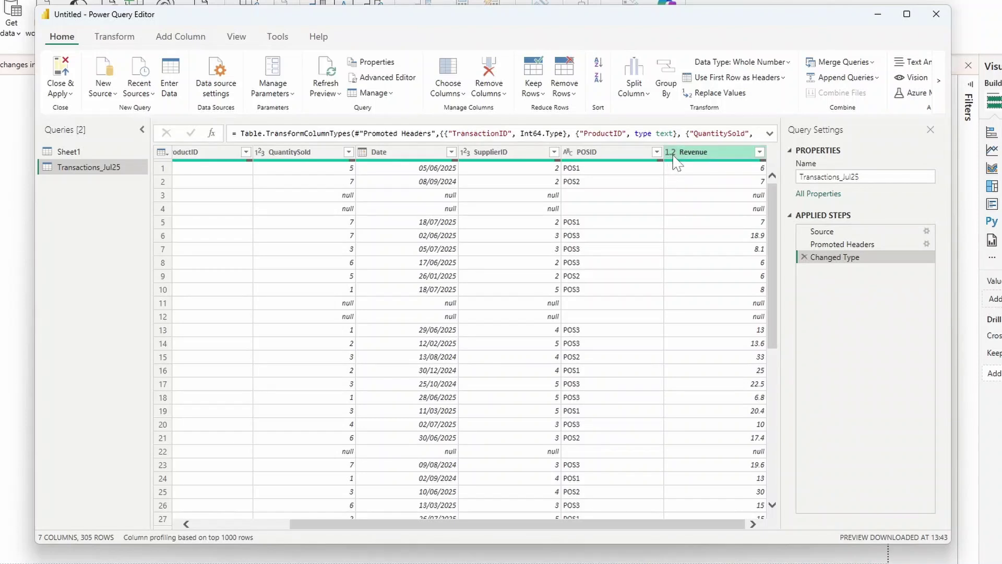
pyautogui.click(671, 153)
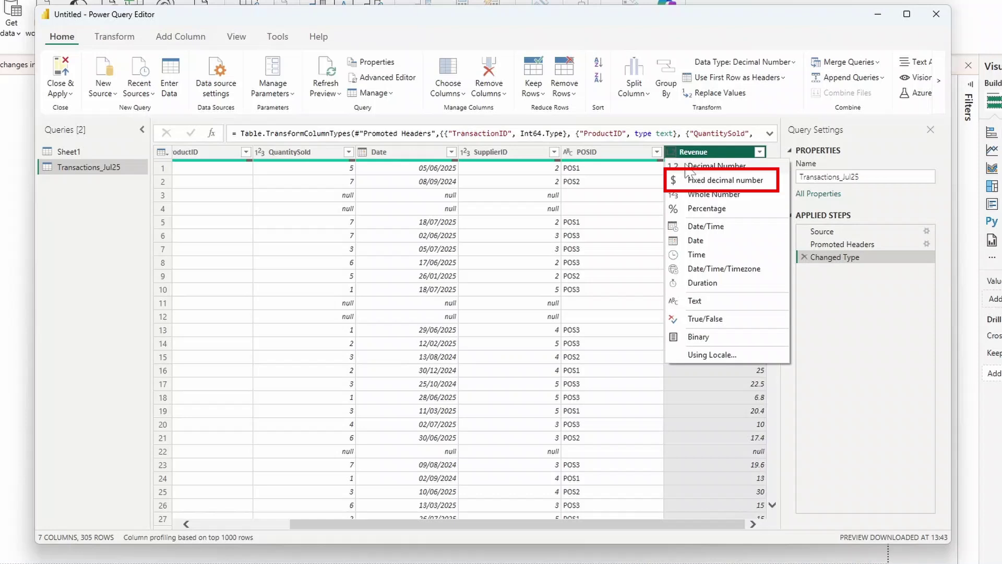
pyautogui.click(717, 183)
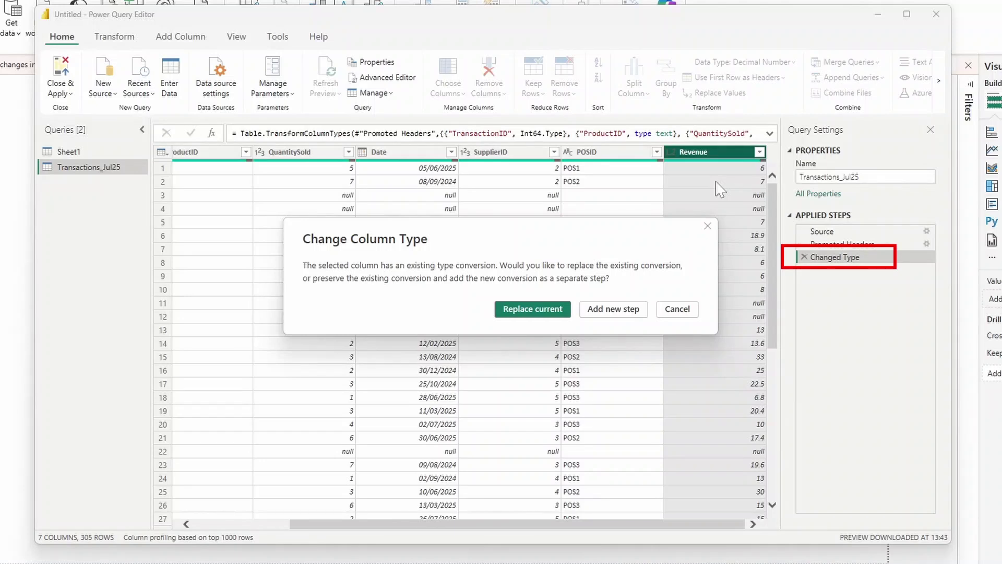
pyautogui.click(538, 309)
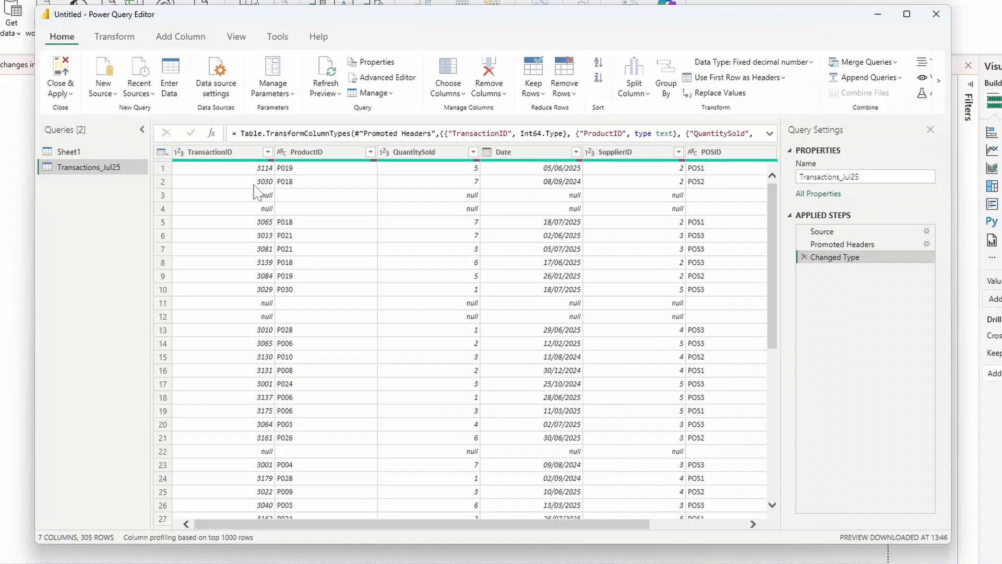
# Remove rows with empty TransactionID and drop the SupplierID and POSID columns, keeping five
pyautogui.click(268, 152)
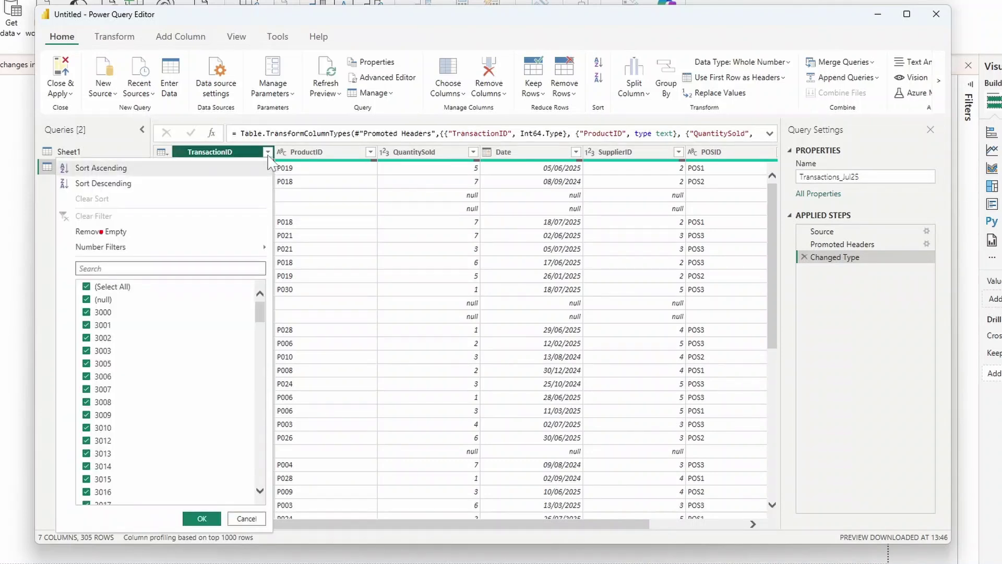
pyautogui.click(130, 236)
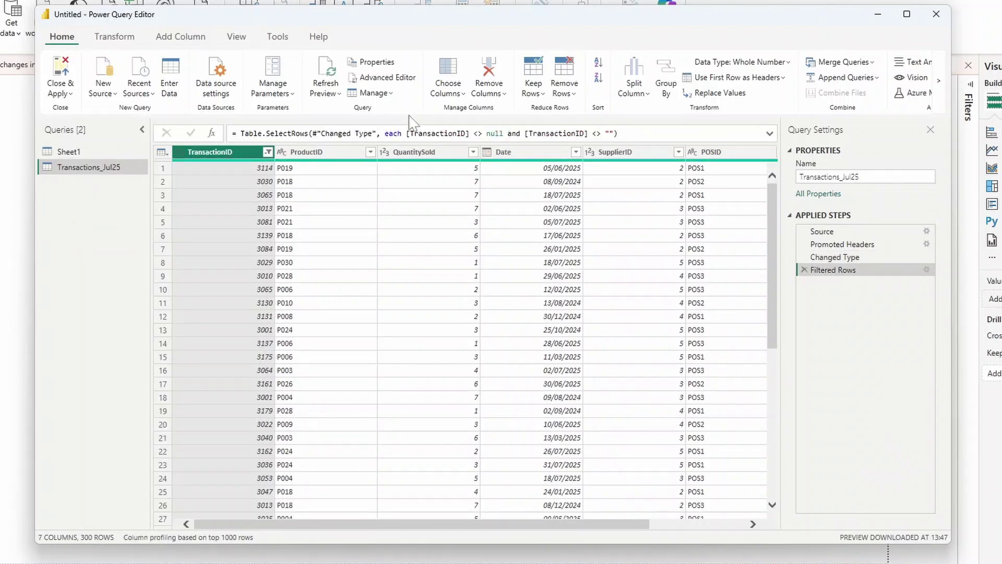
pyautogui.click(452, 73)
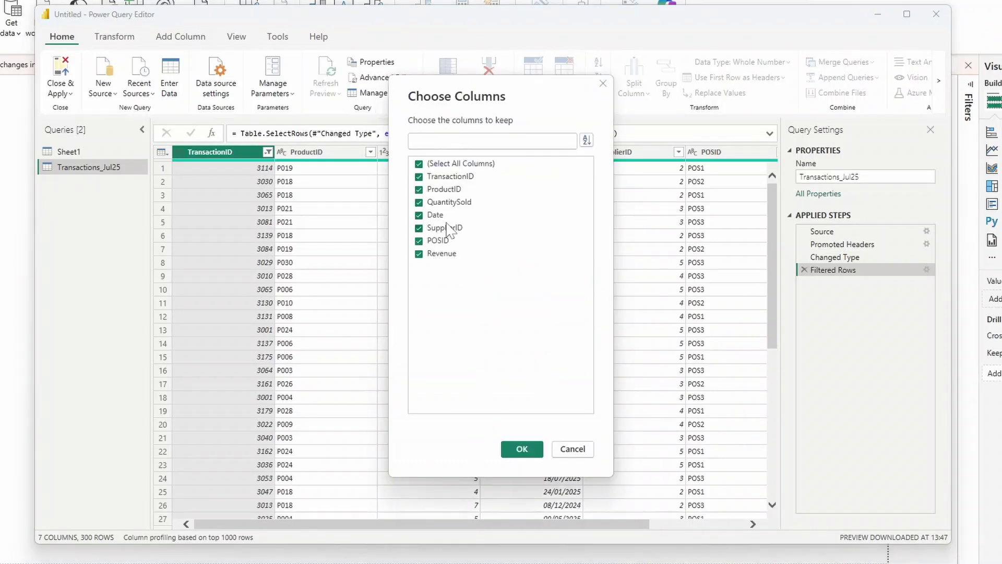
pyautogui.click(447, 228)
pyautogui.click(449, 241)
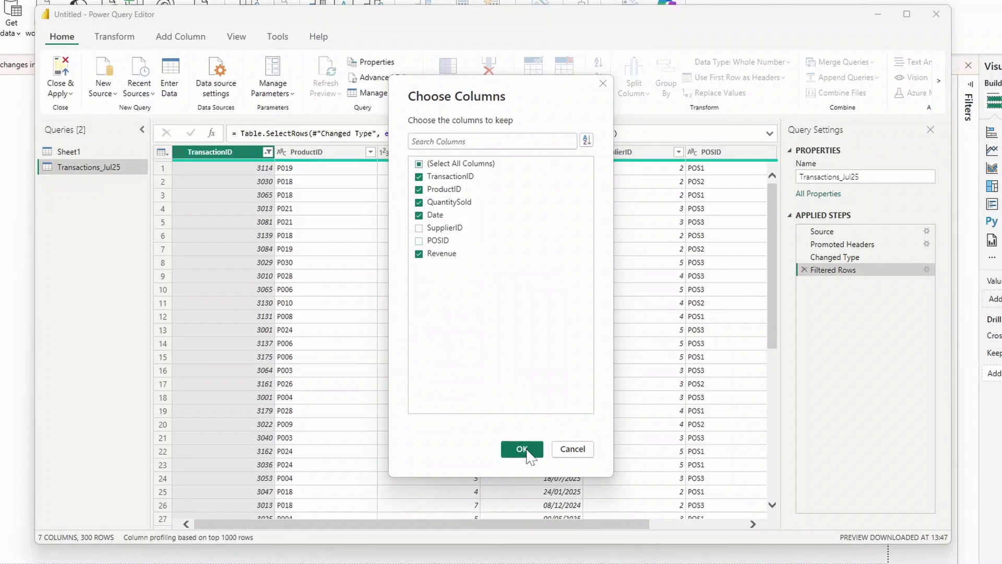
pyautogui.click(522, 450)
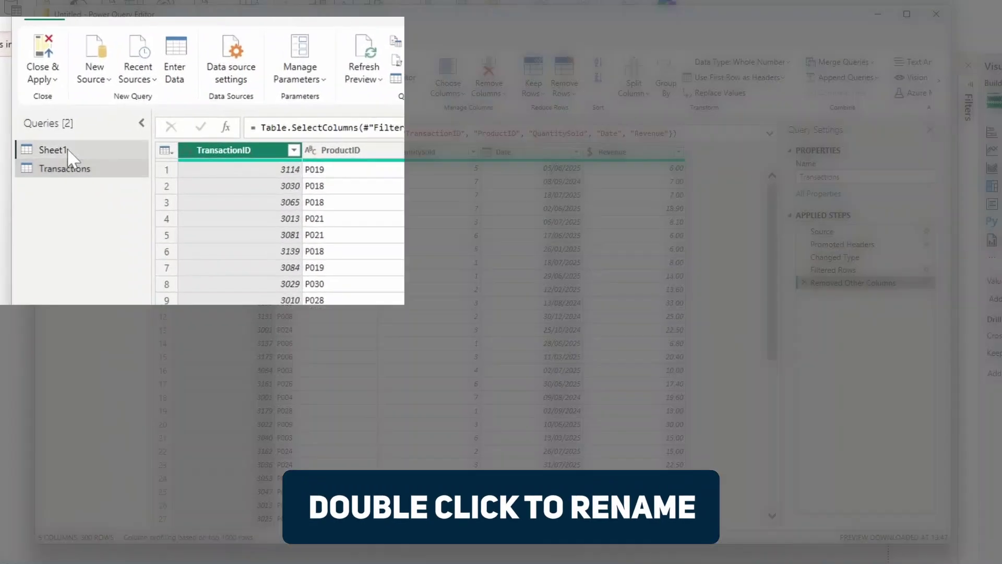
# Rename the Sheet1 query to Products
pyautogui.doubleClick(146, 151)
pyautogui.write('Products')
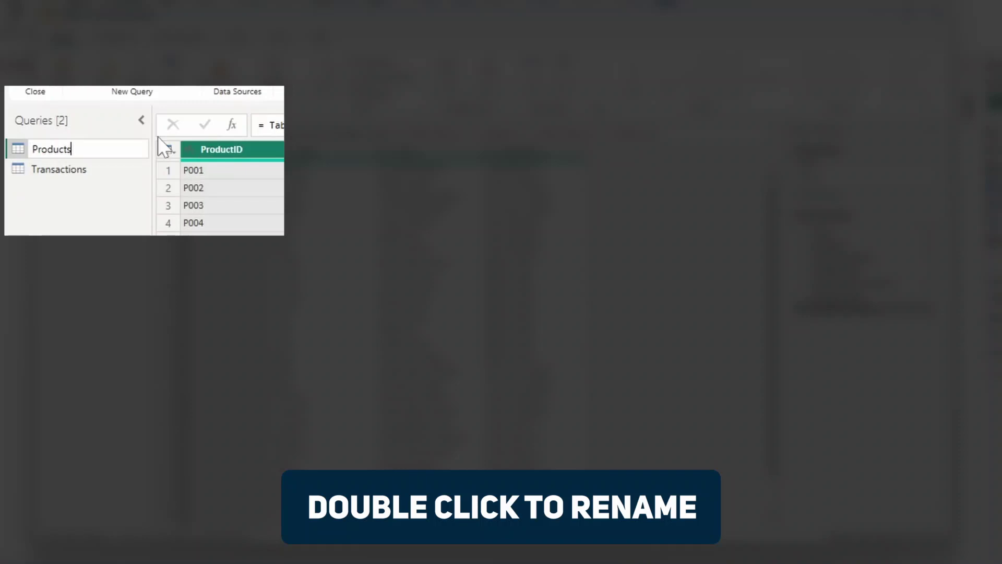
pyautogui.press('Return')
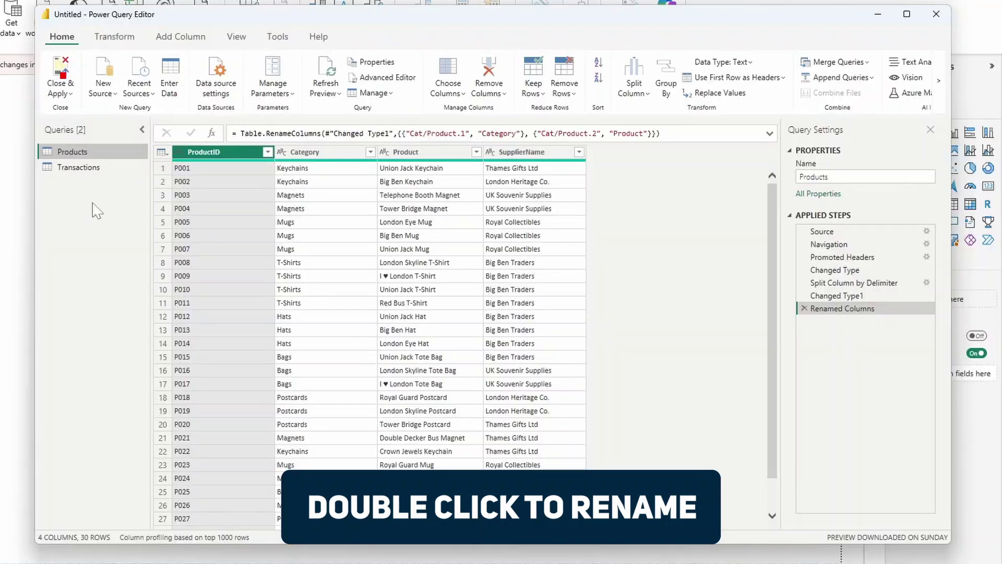
# Apply the query changes and expand the Products and Transactions tables in the Data pane
pyautogui.click(58, 66)
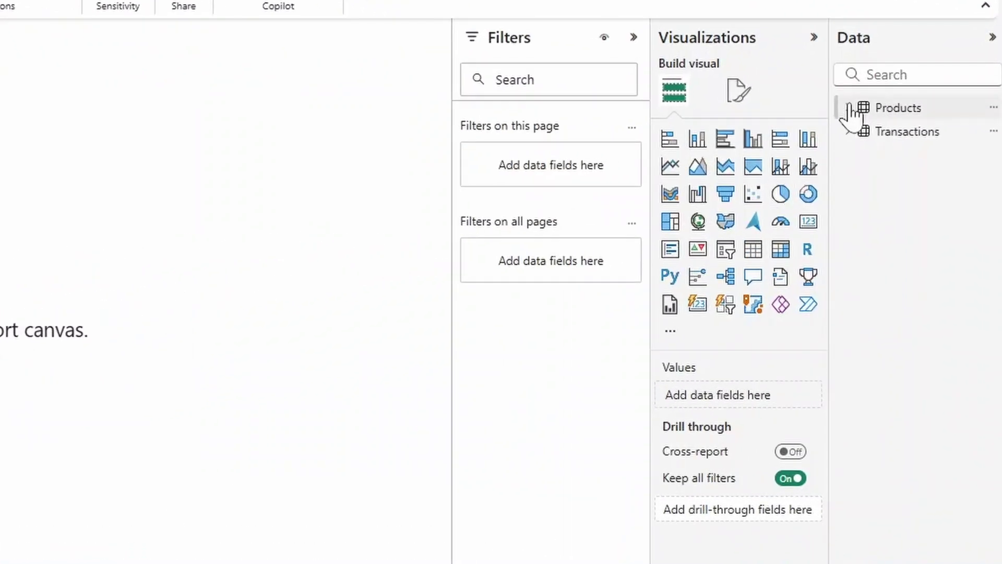
pyautogui.click(849, 107)
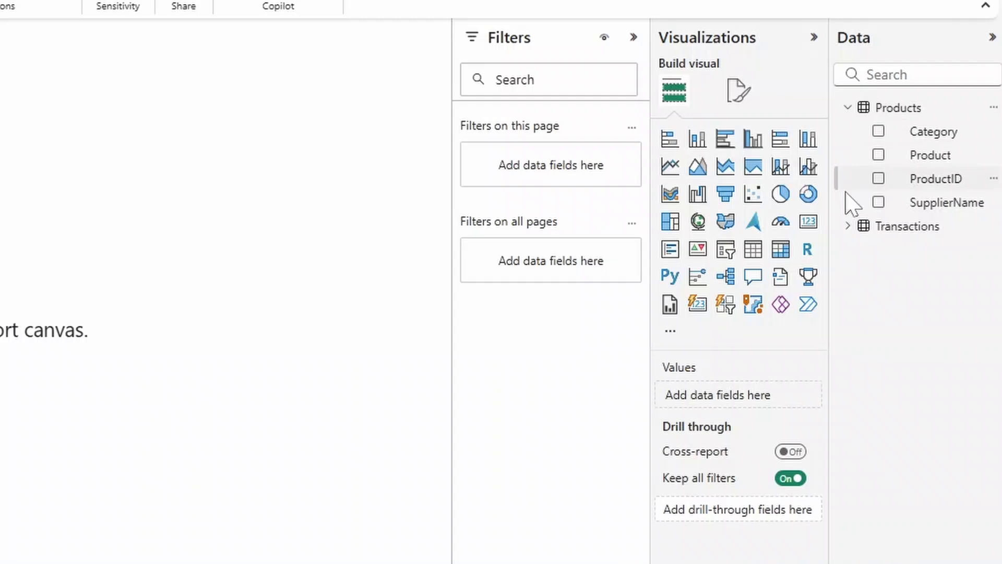
pyautogui.click(849, 227)
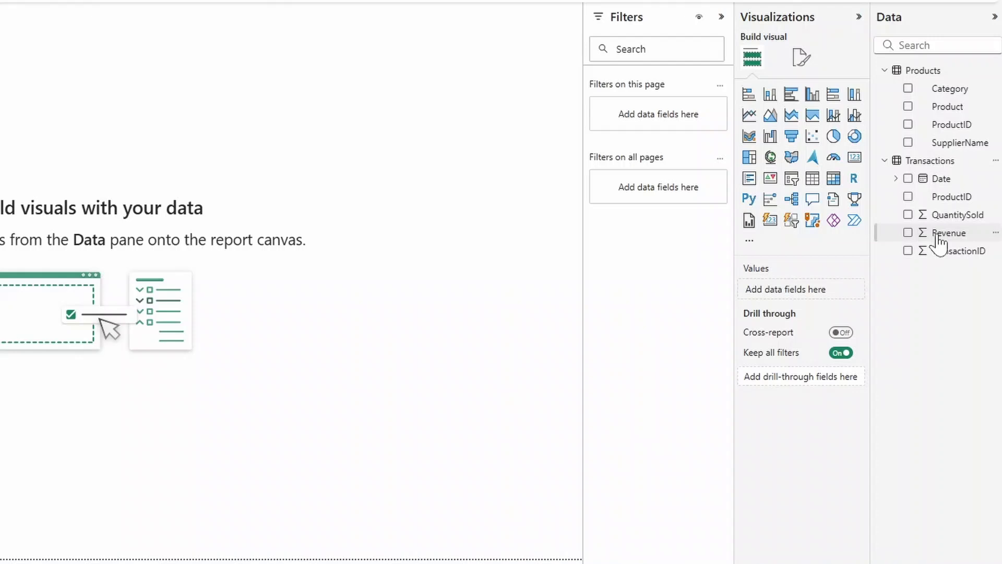
# Show Revenue as a Card (new) reading £3.9653K, with its label positioned Below Value
pyautogui.moveTo(942, 246); pyautogui.dragTo(208, 202)
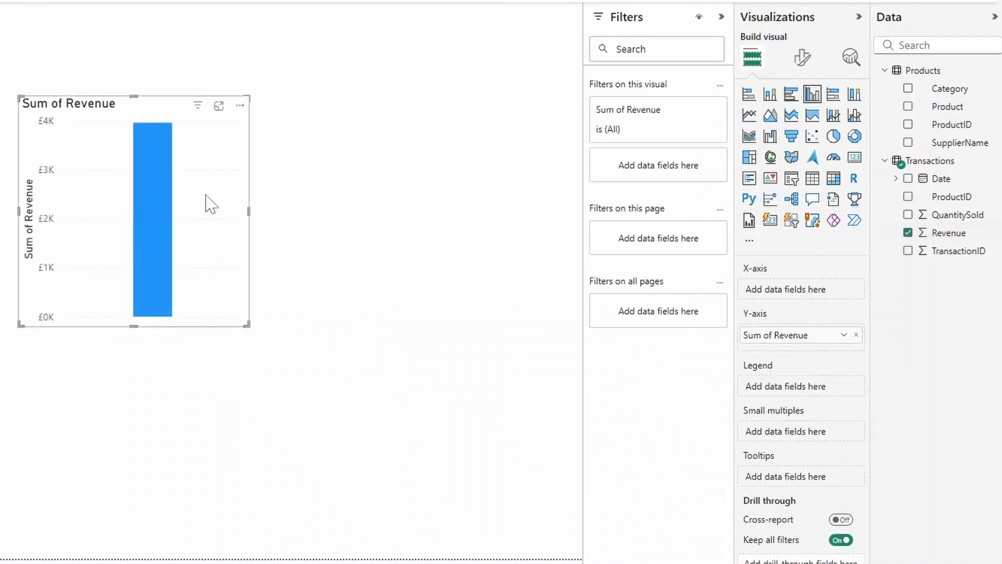
pyautogui.click(770, 220)
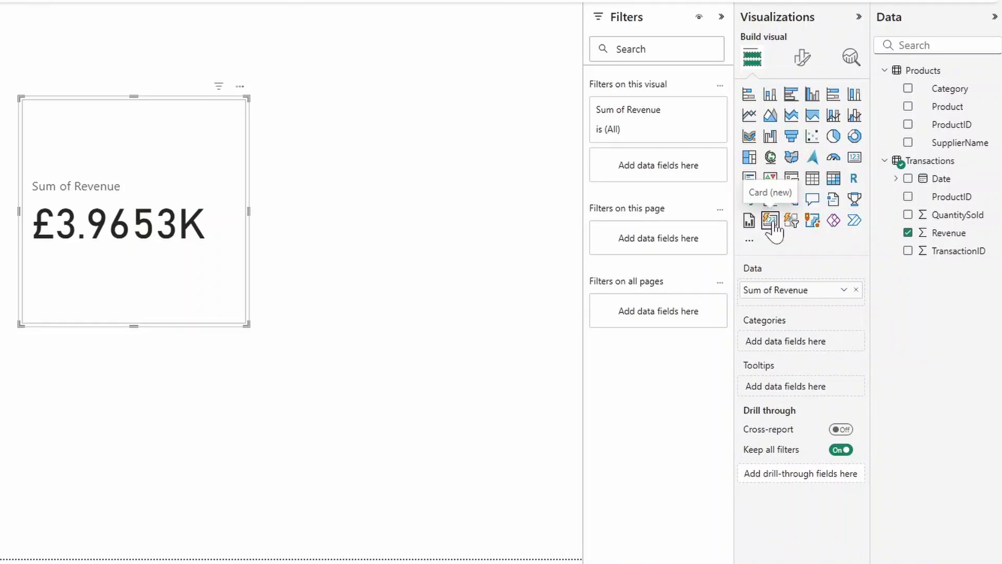
pyautogui.click(799, 59)
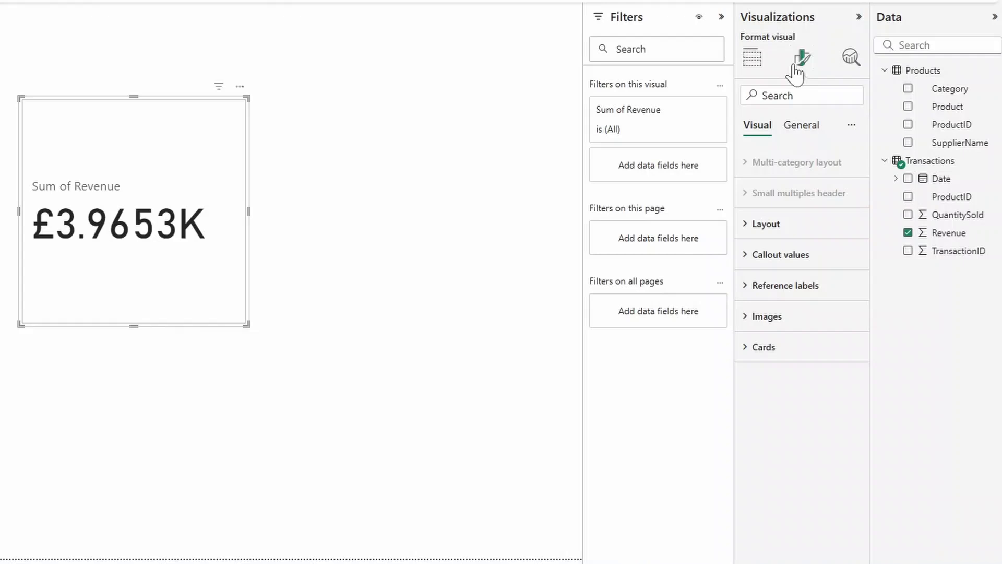
pyautogui.click(747, 258)
pyautogui.scroll(-4, 773, 290)
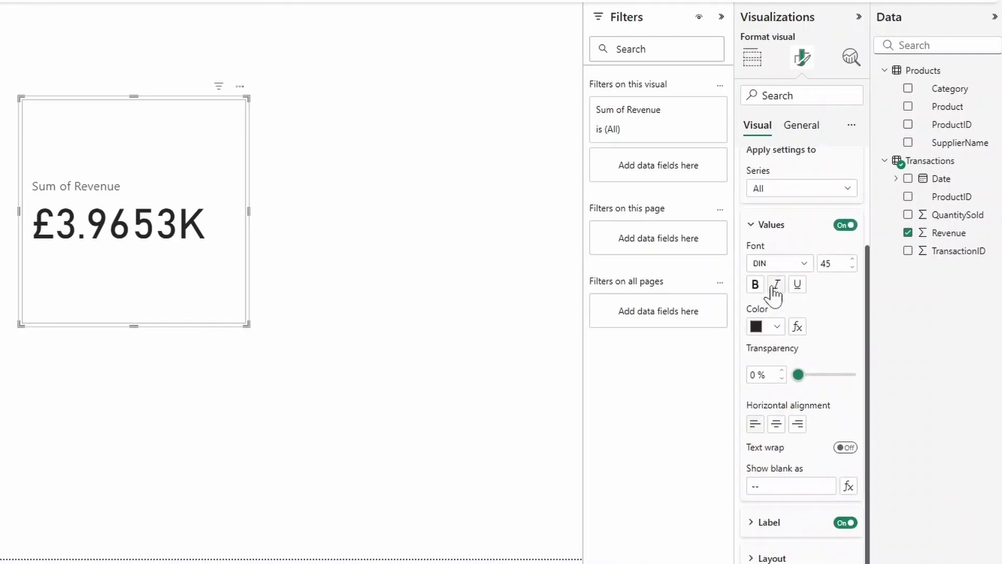
pyautogui.click(770, 452)
pyautogui.scroll(-5, 772, 460)
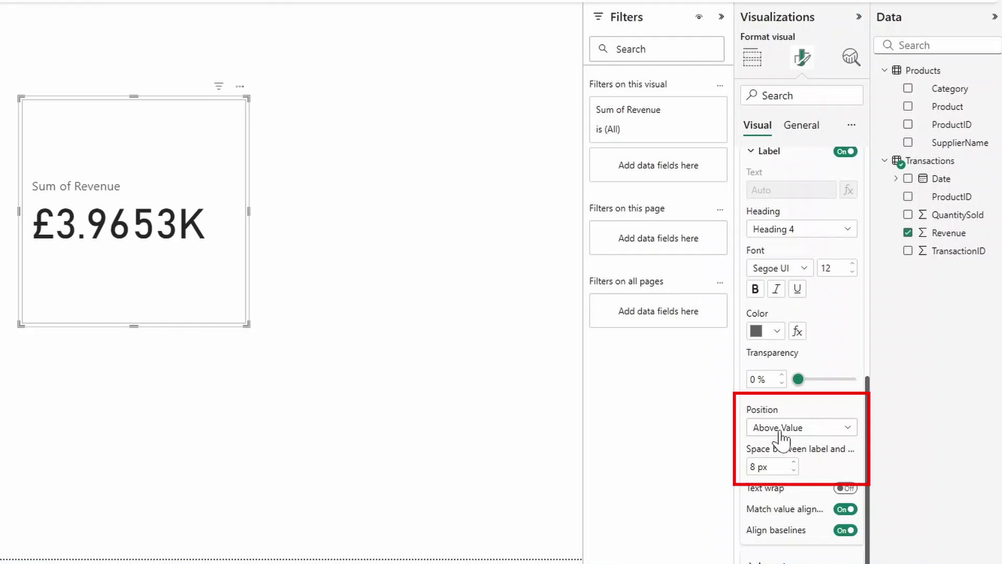
pyautogui.click(780, 432)
pyautogui.click(780, 446)
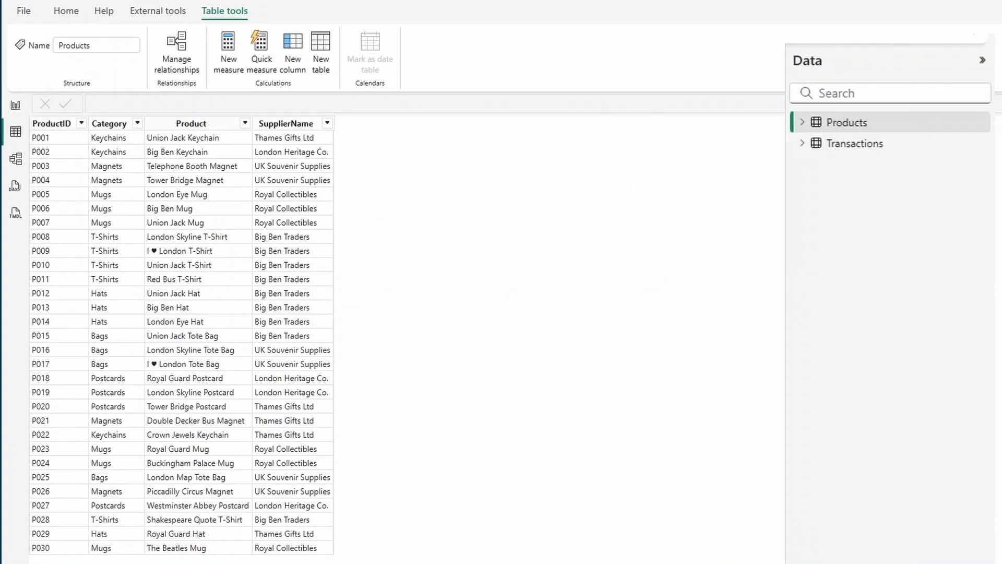
# Display the Transactions table's rows in Table view
pyautogui.click(850, 147)
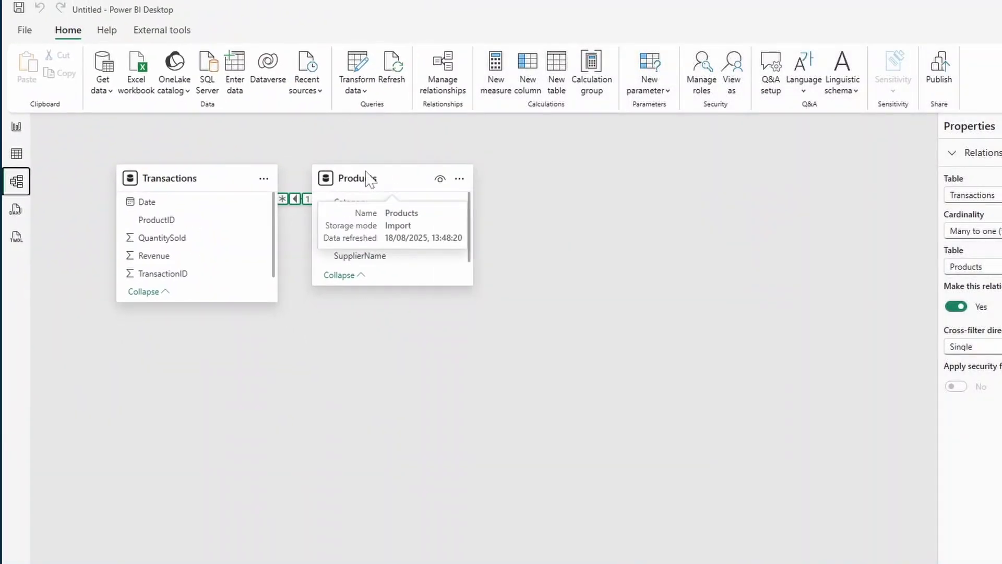
# Delete the existing Products–Transactions relationship and save a new one-to-many link on ProductID
pyautogui.moveTo(367, 224); pyautogui.dragTo(358, 385)
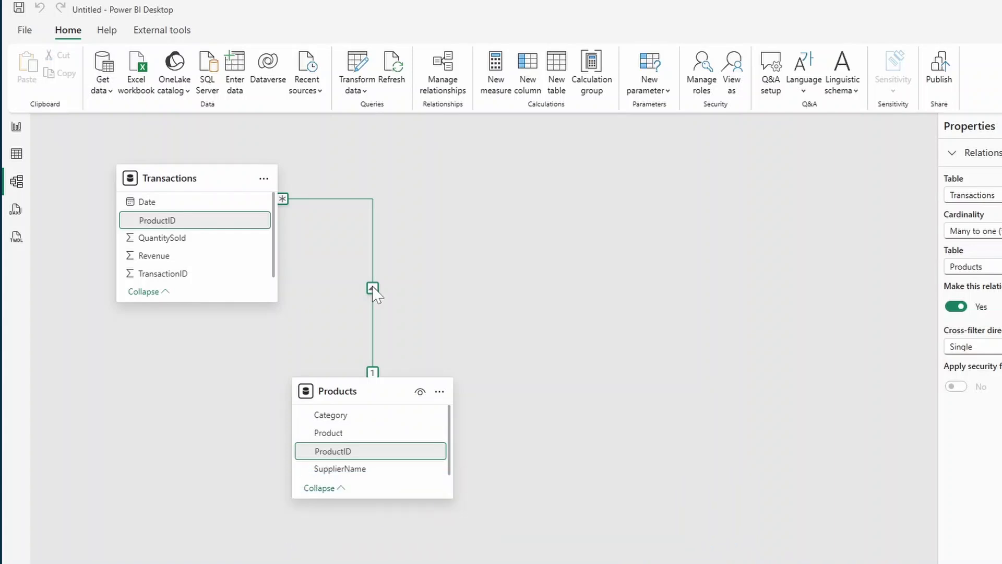
pyautogui.click(389, 276)
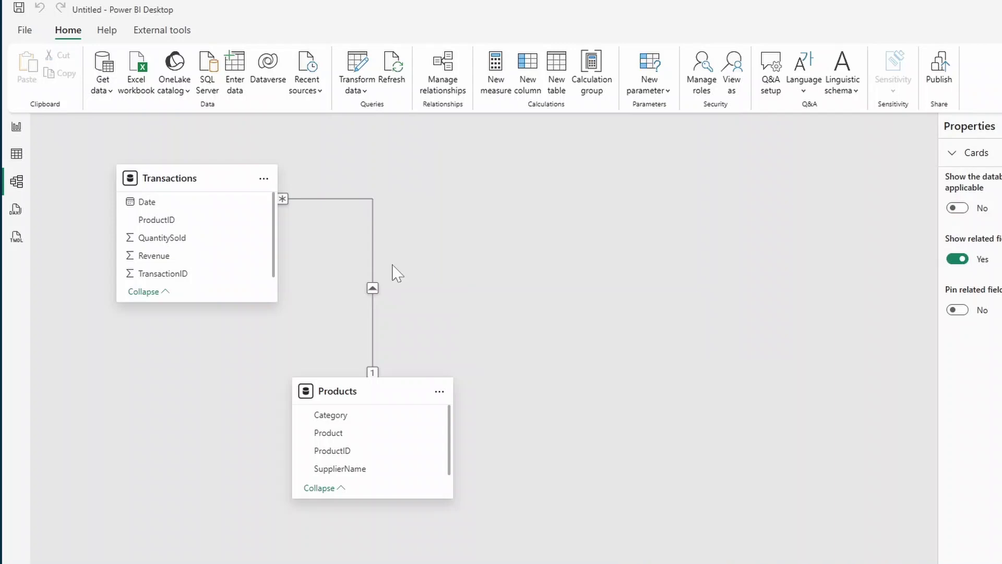
pyautogui.rightClick(375, 293)
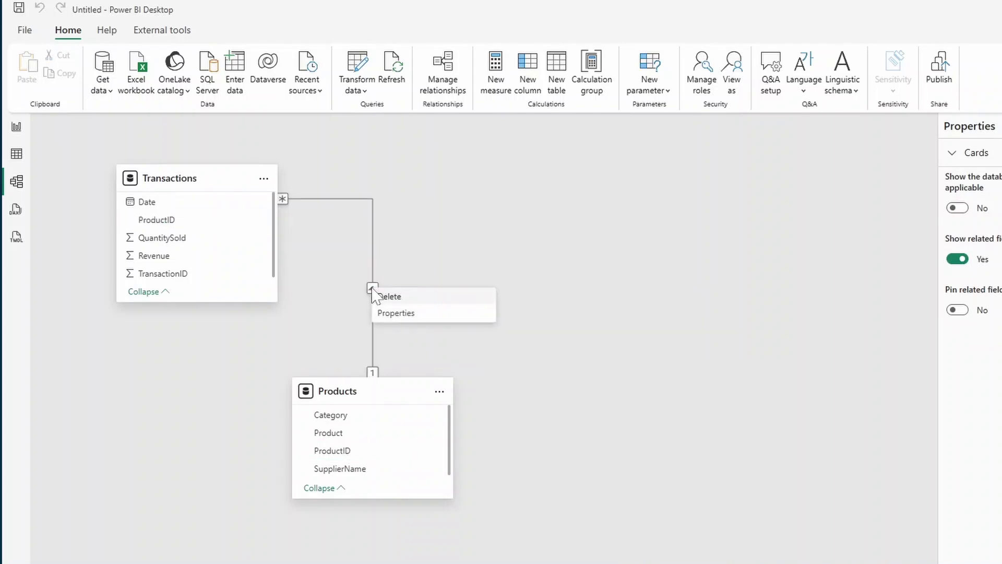
pyautogui.click(387, 297)
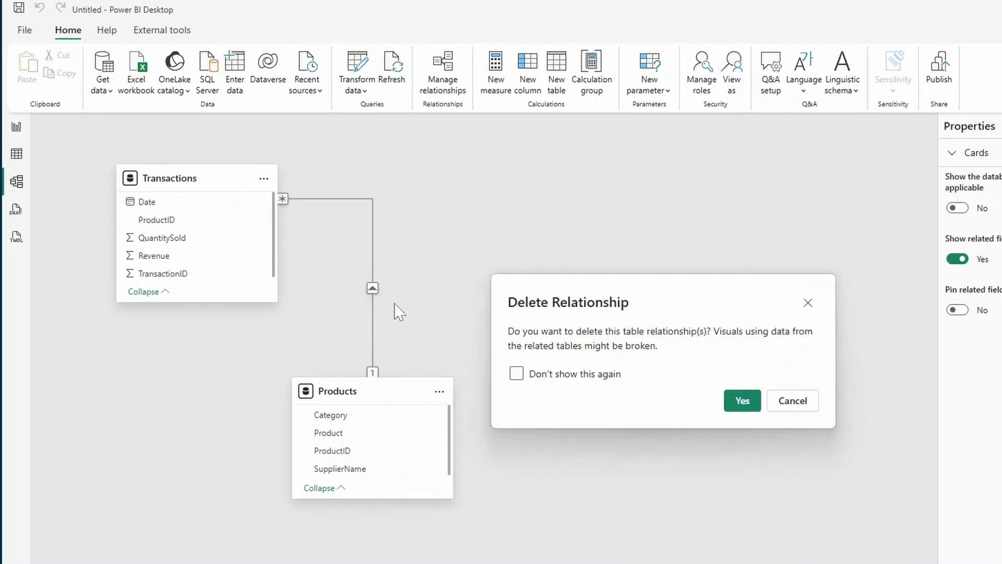
pyautogui.click(740, 400)
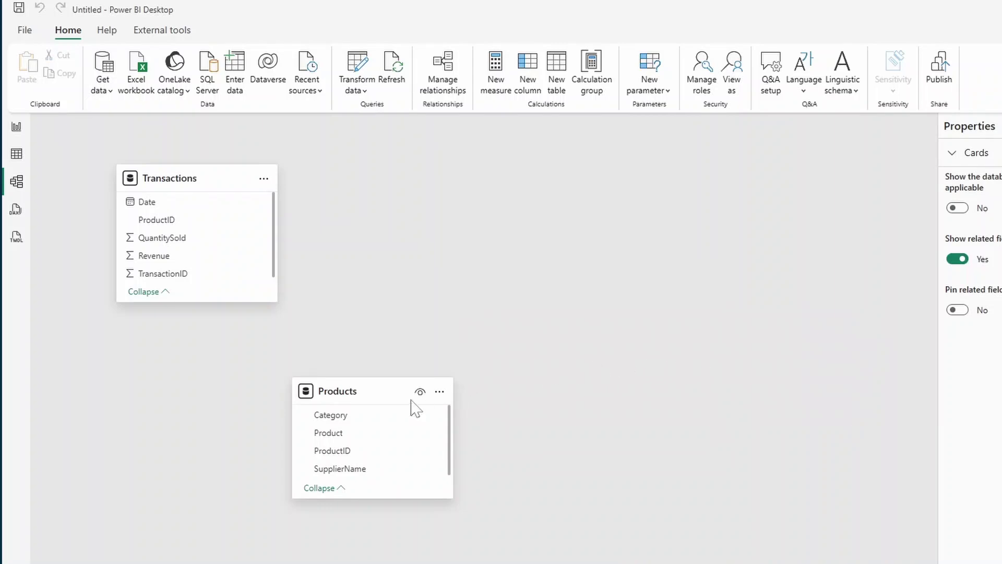
pyautogui.moveTo(347, 452); pyautogui.dragTo(211, 226)
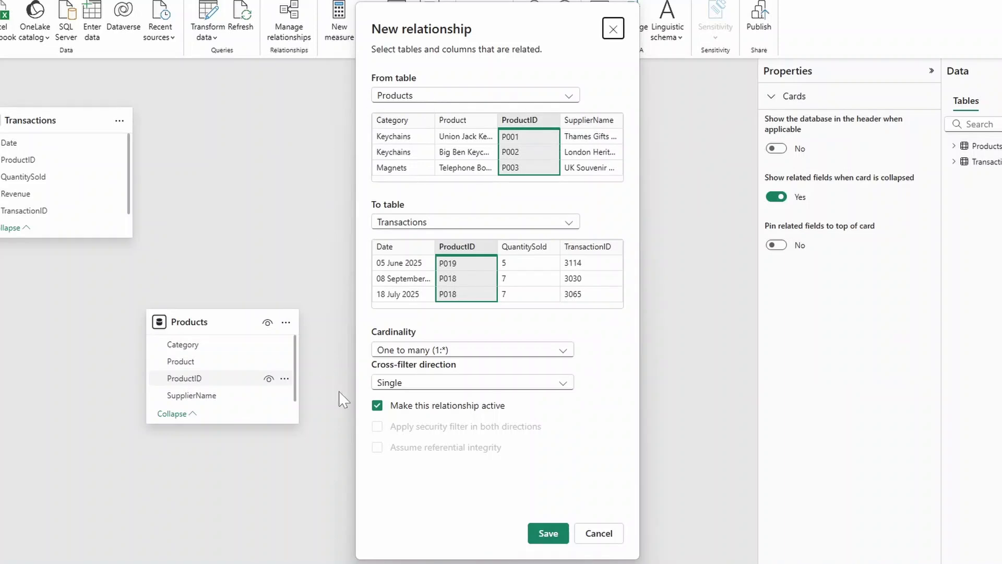
pyautogui.click(546, 532)
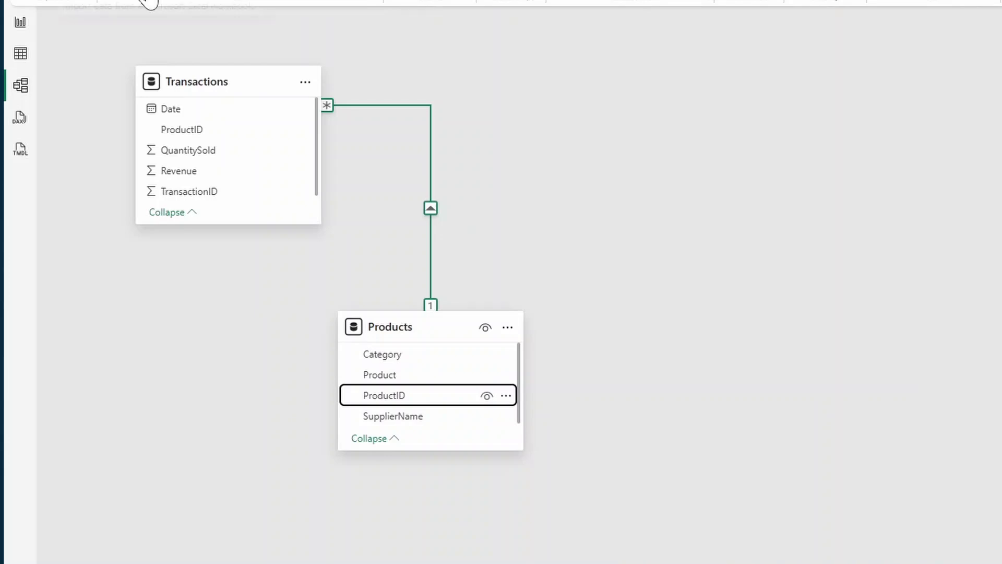
# Add a widened clustered bar chart of Sum of QuantitySold by Category to the report page
pyautogui.click(24, 26)
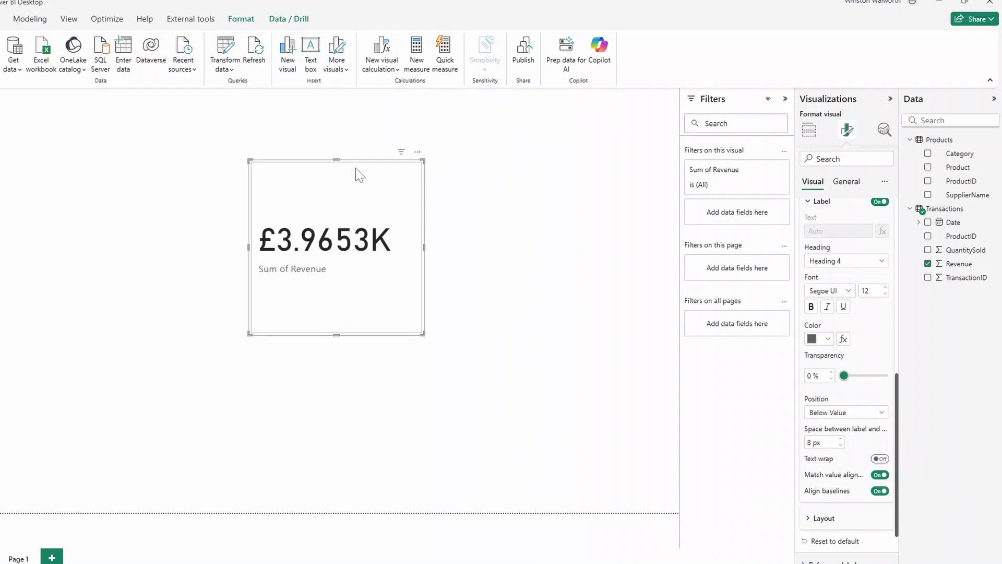
pyautogui.click(530, 222)
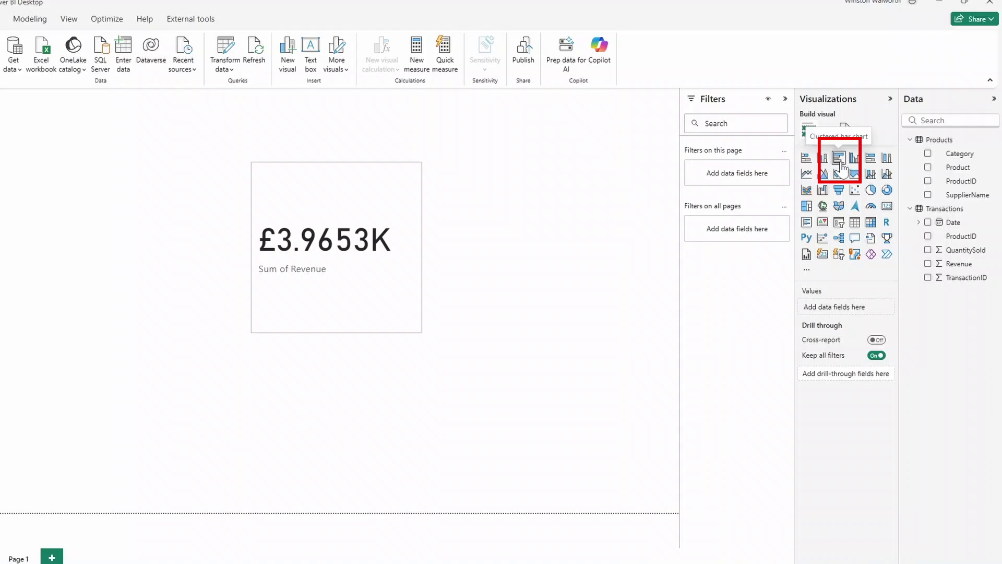
pyautogui.click(840, 162)
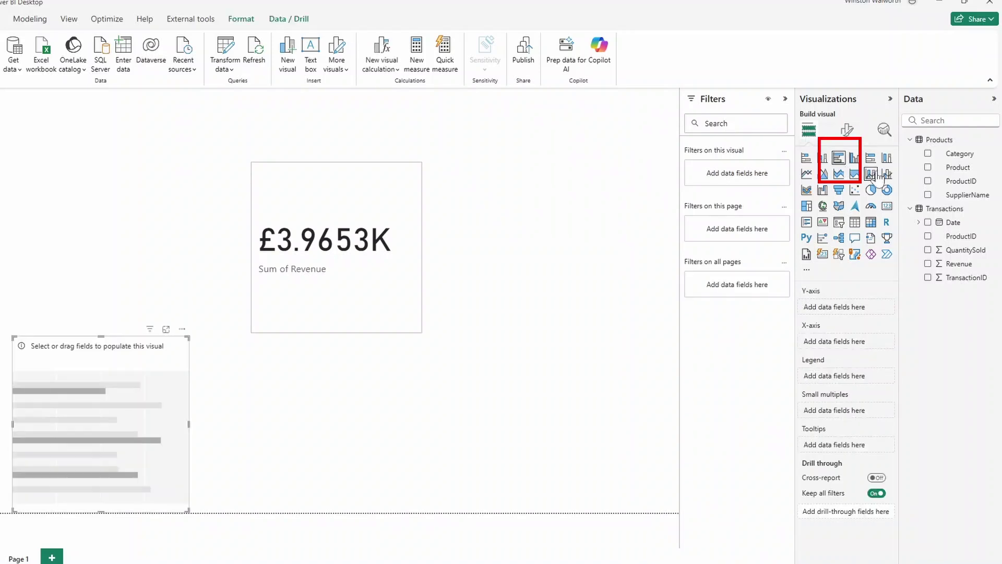
pyautogui.click(928, 154)
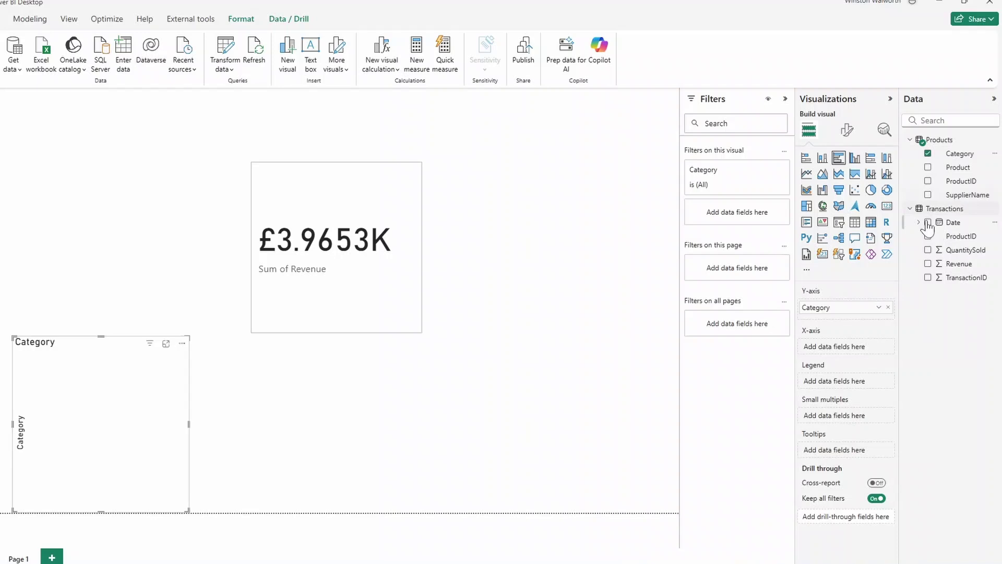
pyautogui.click(928, 250)
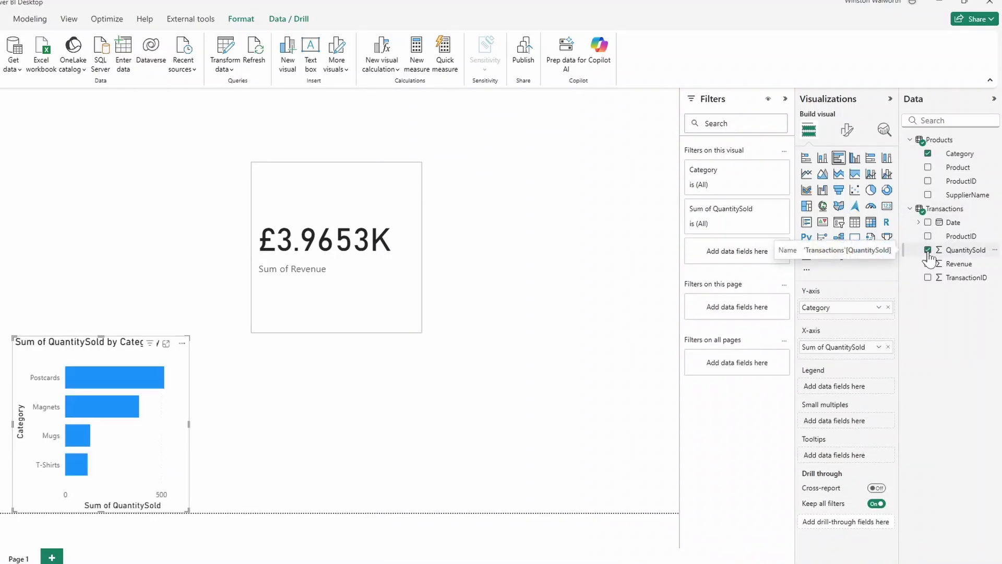
pyautogui.moveTo(188, 424); pyautogui.dragTo(291, 429)
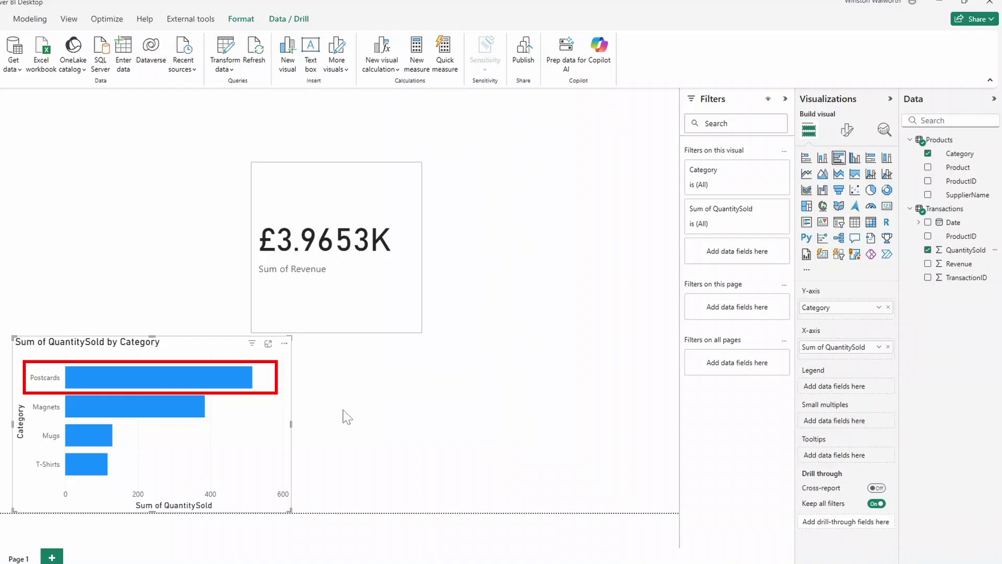
pyautogui.click(164, 224)
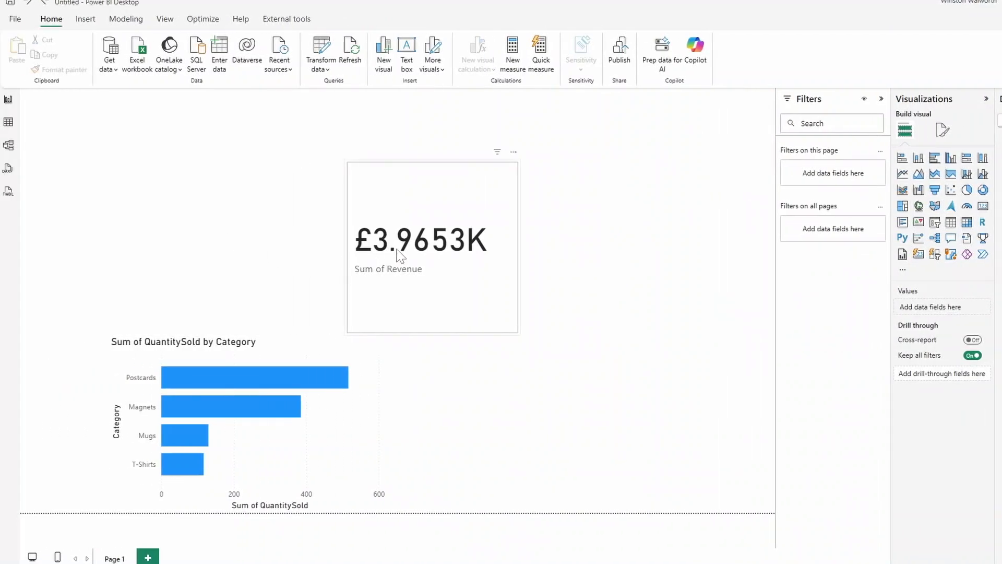
# Move the chart right, put the revenue card top-left, and widen it to show 1K Sum of QuantitySold
pyautogui.moveTo(262, 355); pyautogui.dragTo(650, 256)
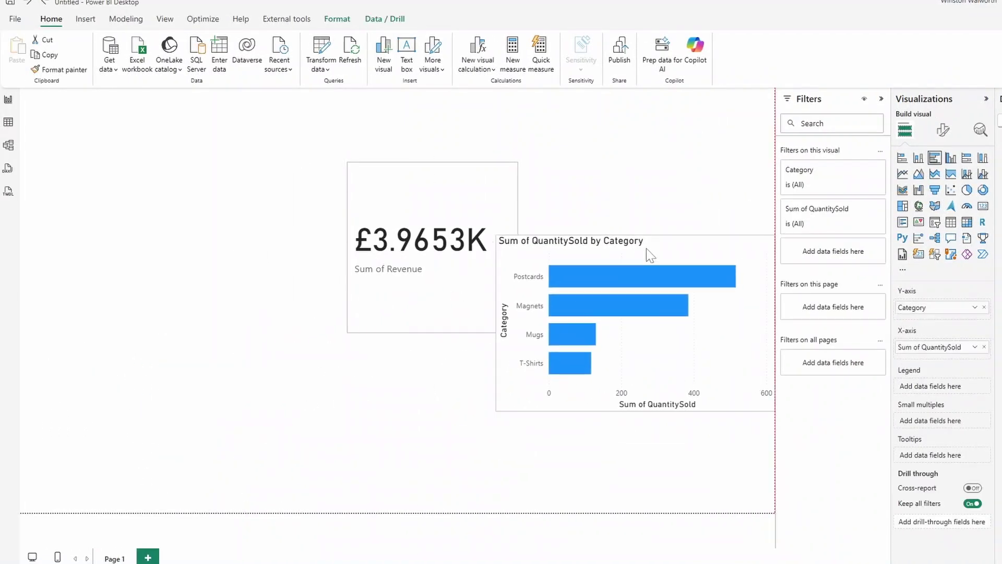
pyautogui.moveTo(466, 257); pyautogui.dragTo(128, 251)
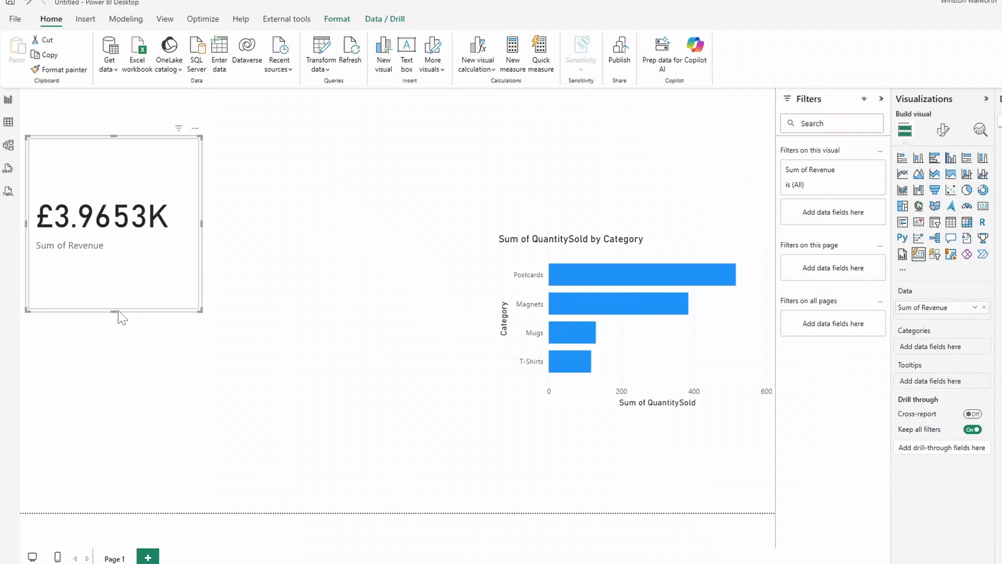
pyautogui.moveTo(118, 310); pyautogui.dragTo(167, 241)
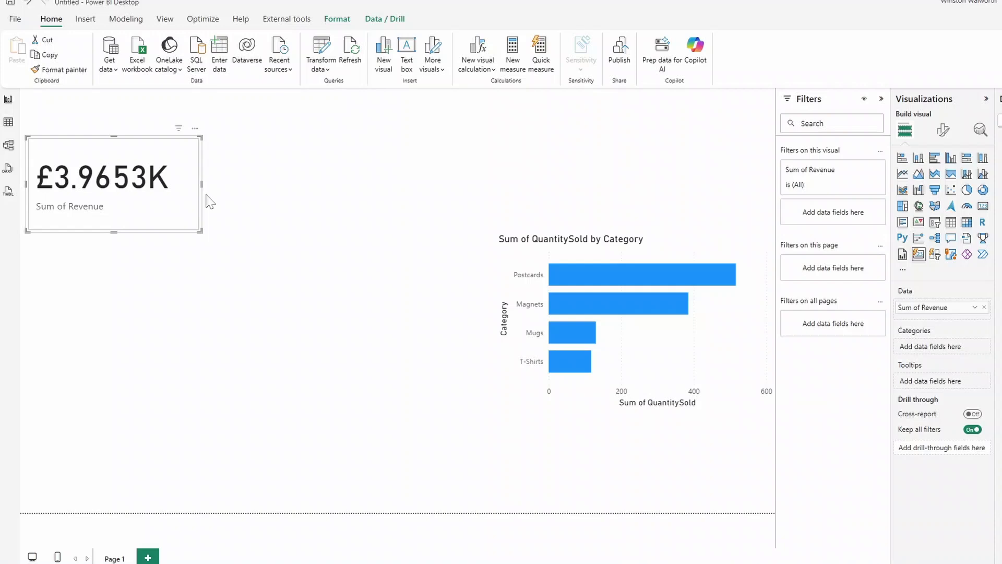
pyautogui.click(1000, 99)
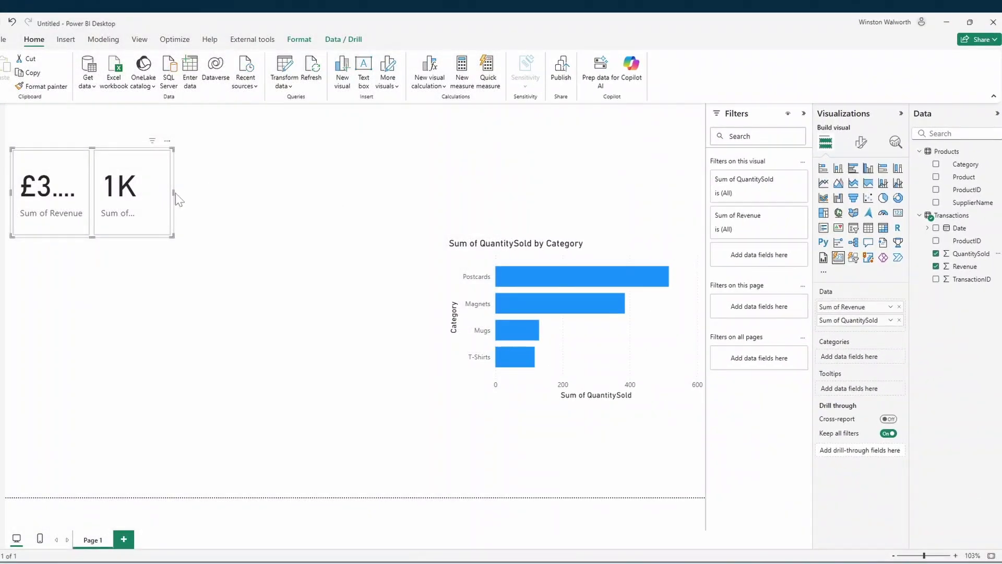
pyautogui.moveTo(174, 196); pyautogui.dragTo(387, 194)
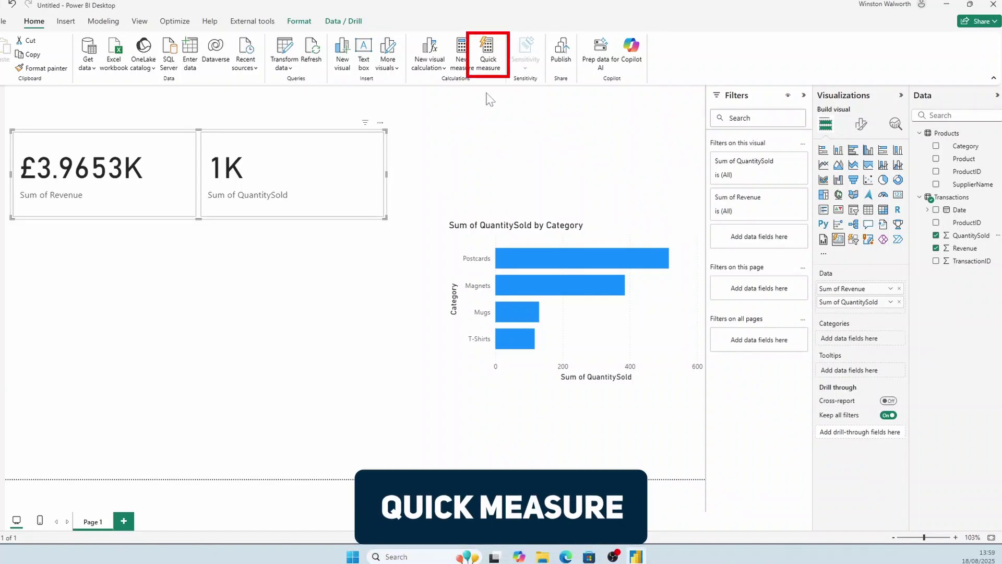
# Create an Average per category quick measure of Revenue over TransactionID
pyautogui.click(489, 73)
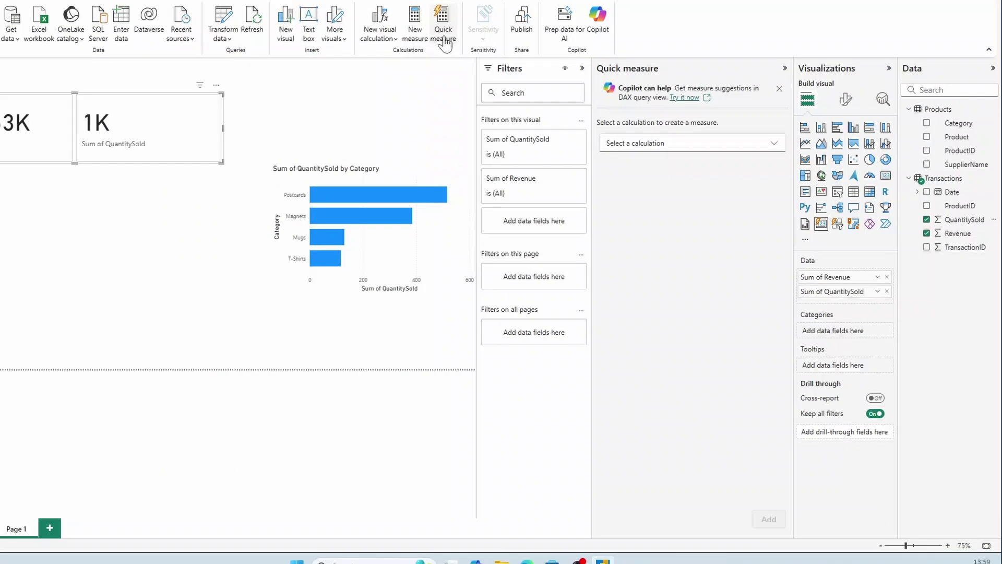
pyautogui.click(795, 167)
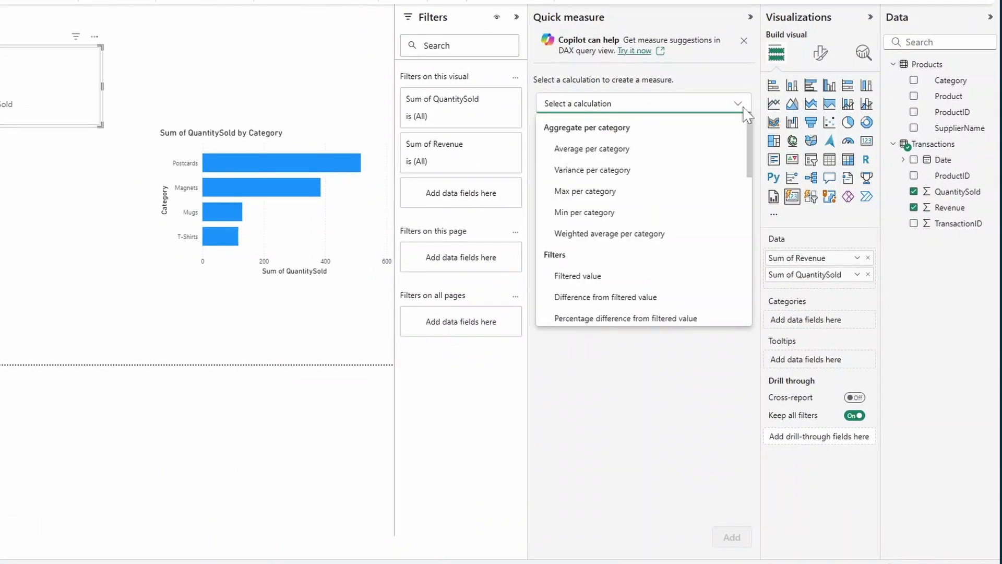
pyautogui.click(614, 156)
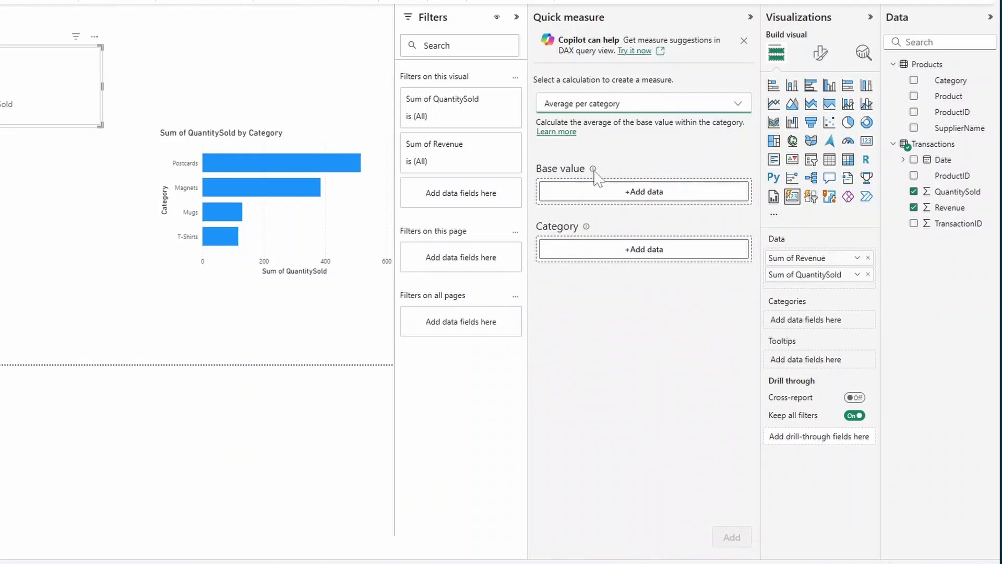
pyautogui.moveTo(950, 209); pyautogui.dragTo(671, 198)
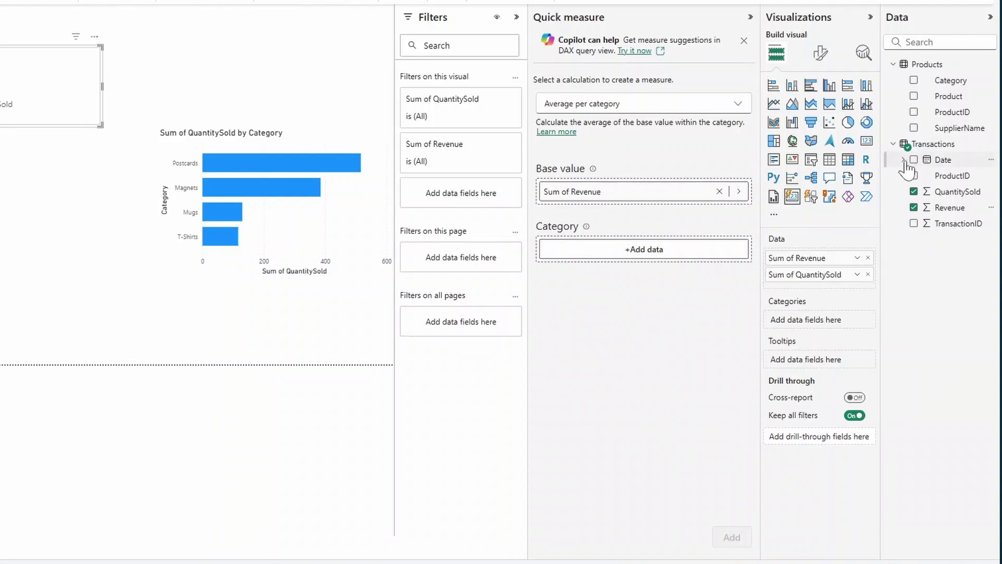
pyautogui.moveTo(945, 223); pyautogui.dragTo(662, 252)
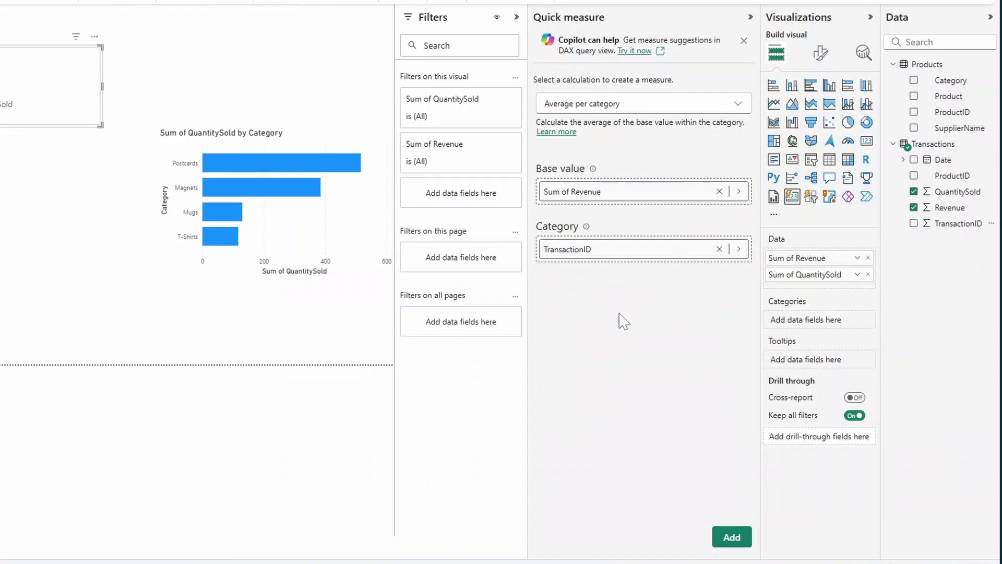
pyautogui.click(731, 536)
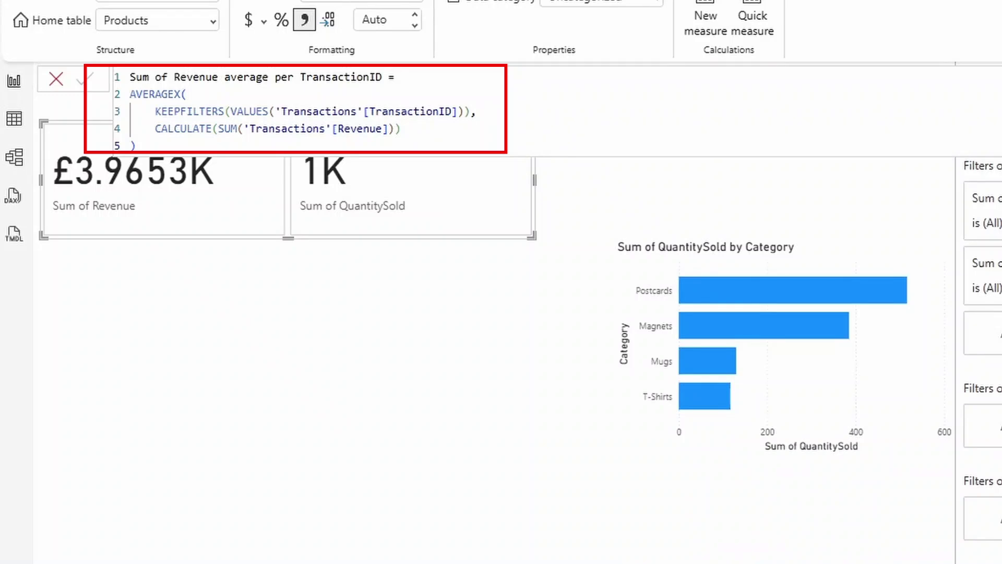
# Rename the new measure to 'Avg Revenue per Transaction'
pyautogui.moveTo(382, 76); pyautogui.dragTo(130, 86)
pyautogui.write('Avg Revenue per Transac')
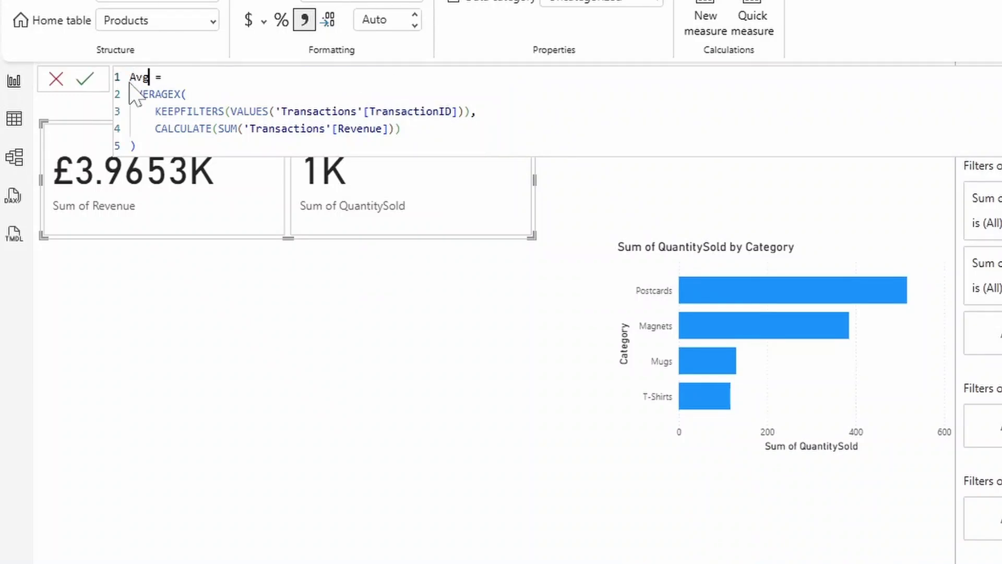
pyautogui.write('tion')
pyautogui.press('Return')
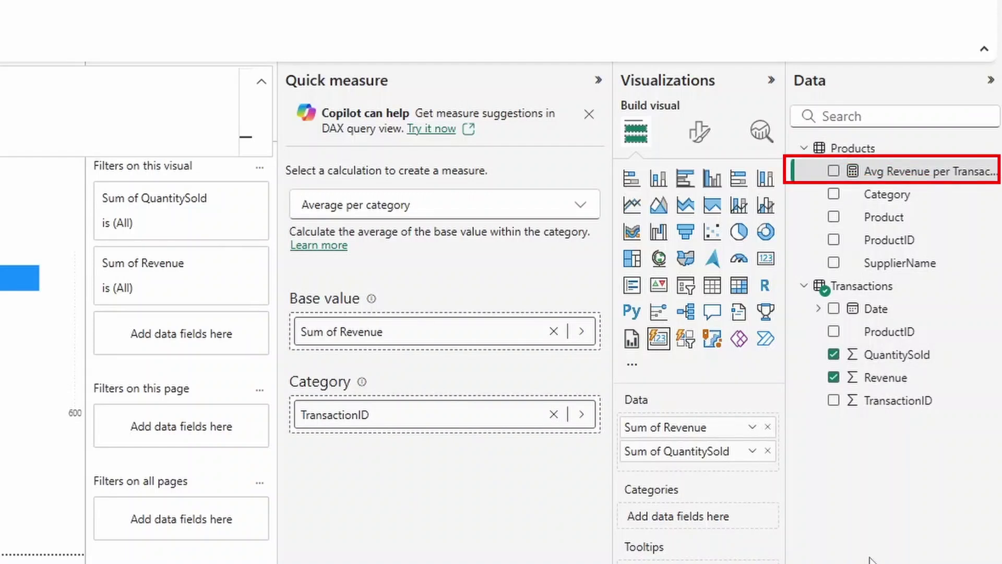
# Add Avg Revenue per Transaction (£27.3469) as the card visual's third value
pyautogui.click(176, 29)
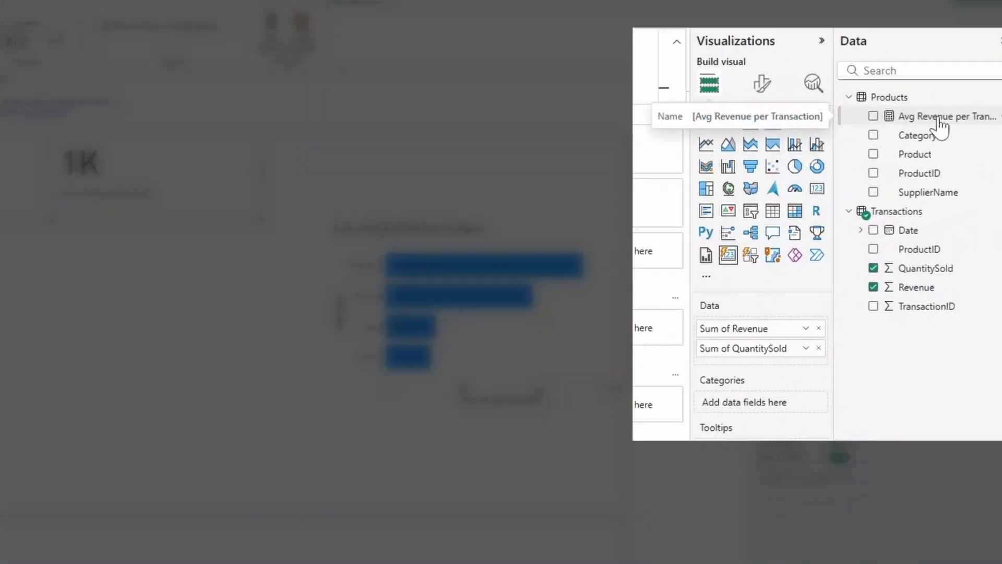
pyautogui.moveTo(940, 142); pyautogui.dragTo(828, 316)
pyautogui.moveTo(781, 341); pyautogui.dragTo(776, 354)
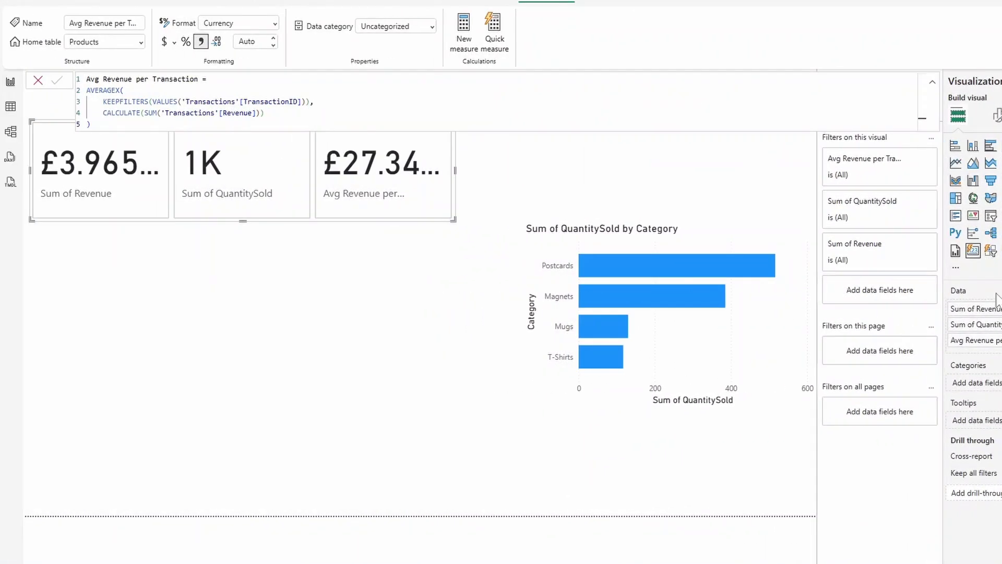
# Stretch the three cards across the page width
pyautogui.click(463, 175)
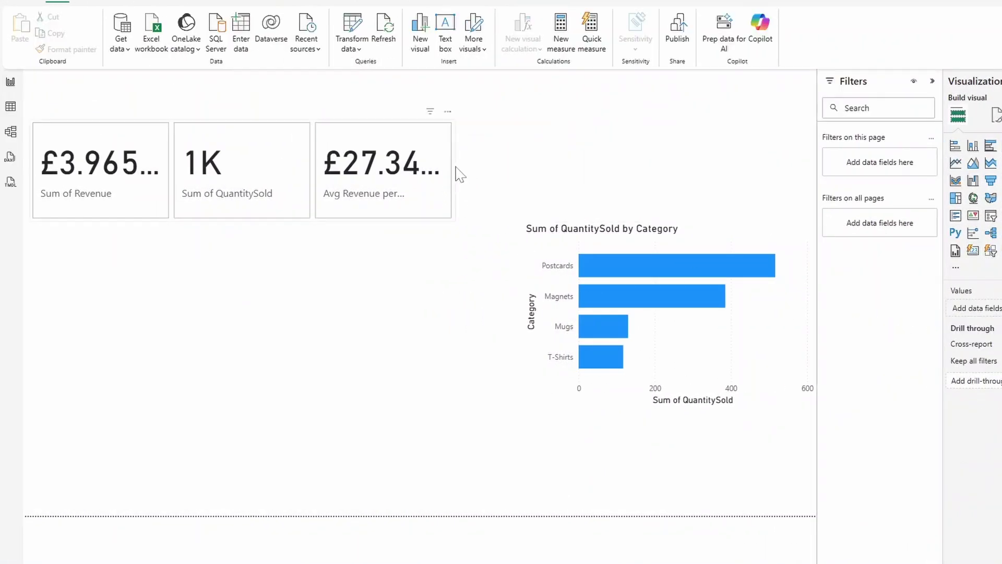
pyautogui.click(454, 173)
pyautogui.moveTo(454, 173); pyautogui.dragTo(819, 172)
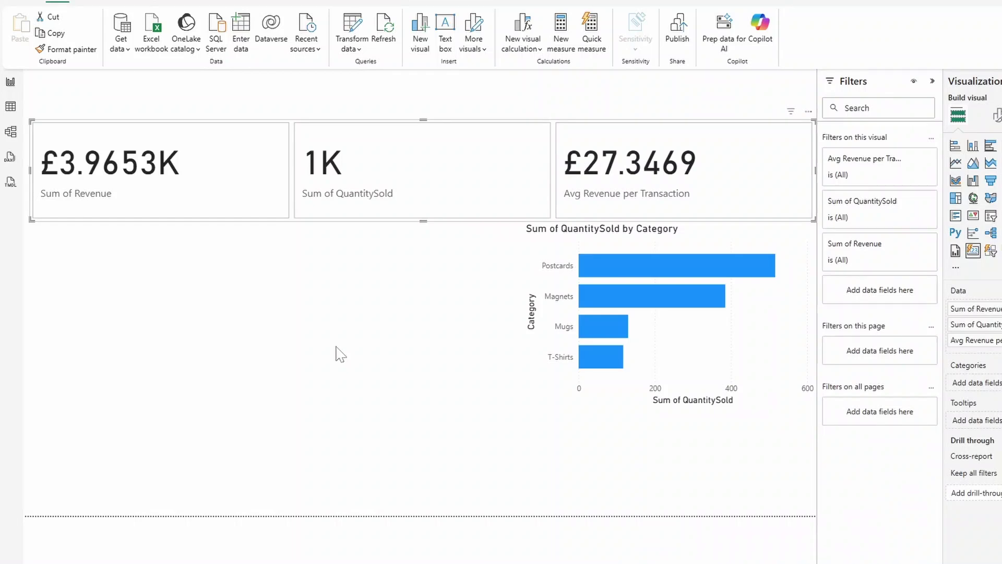
pyautogui.click(586, 240)
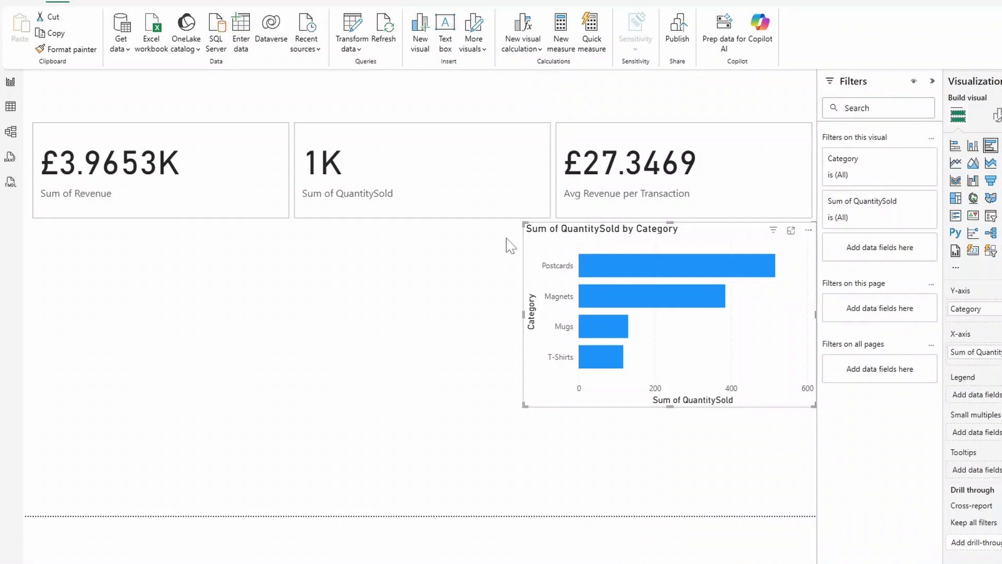
# Duplicate the category bar chart below the original and replace its QuantitySold with Revenue
pyautogui.hotkey('ctrl', 'c')
pyautogui.hotkey('ctrl', 'v')
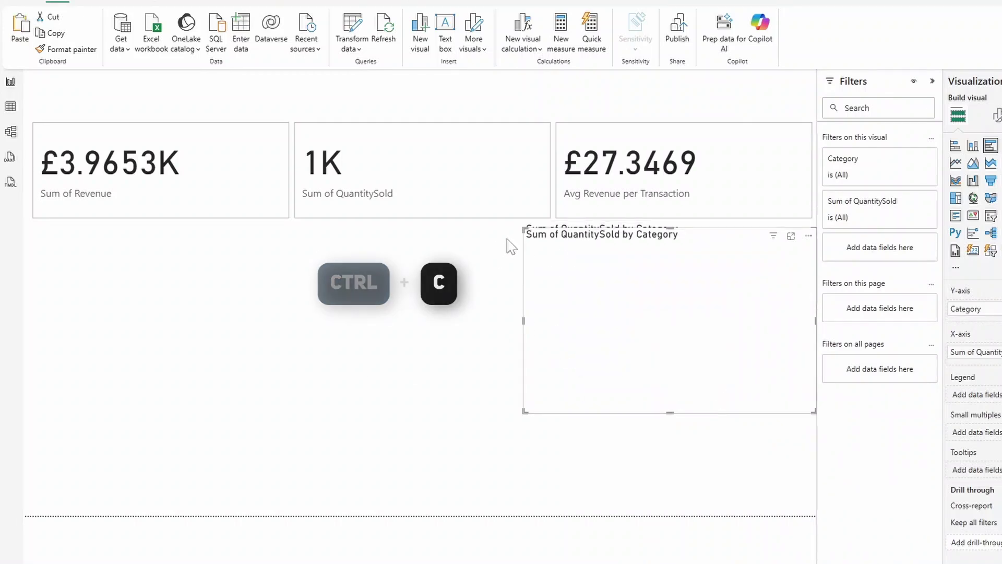
pyautogui.moveTo(566, 241); pyautogui.dragTo(560, 359)
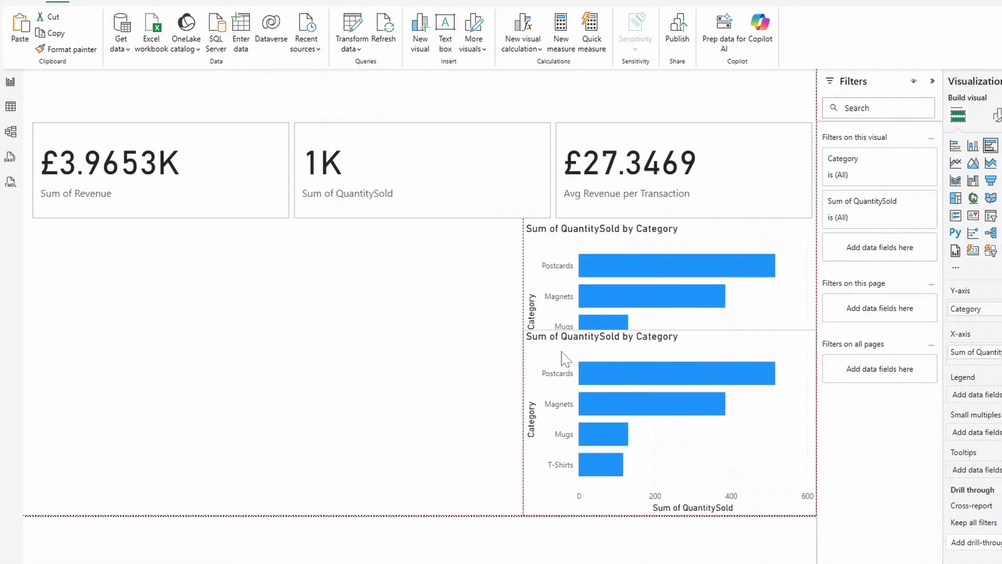
pyautogui.moveTo(637, 348); pyautogui.dragTo(665, 385)
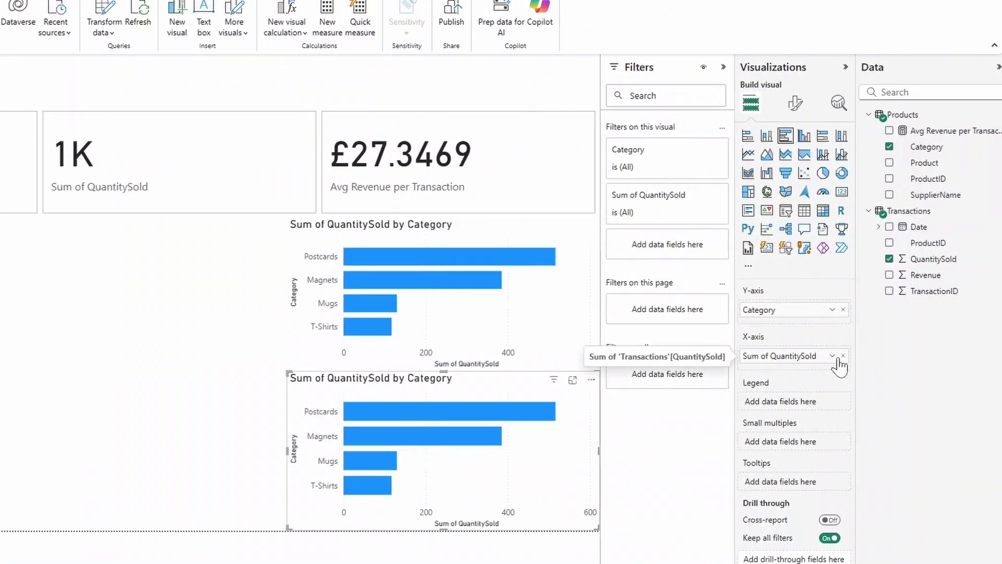
pyautogui.click(843, 356)
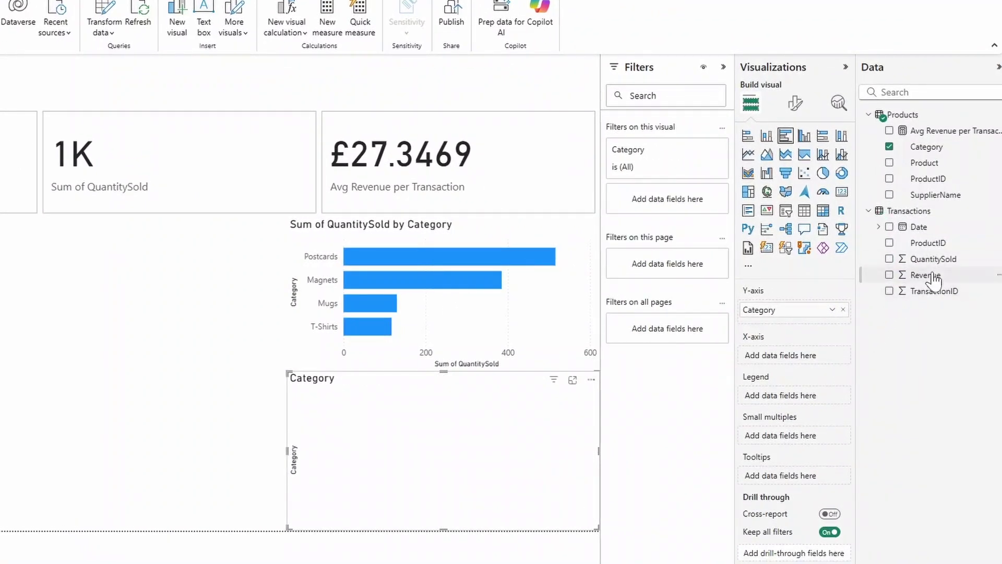
pyautogui.moveTo(935, 281); pyautogui.dragTo(796, 356)
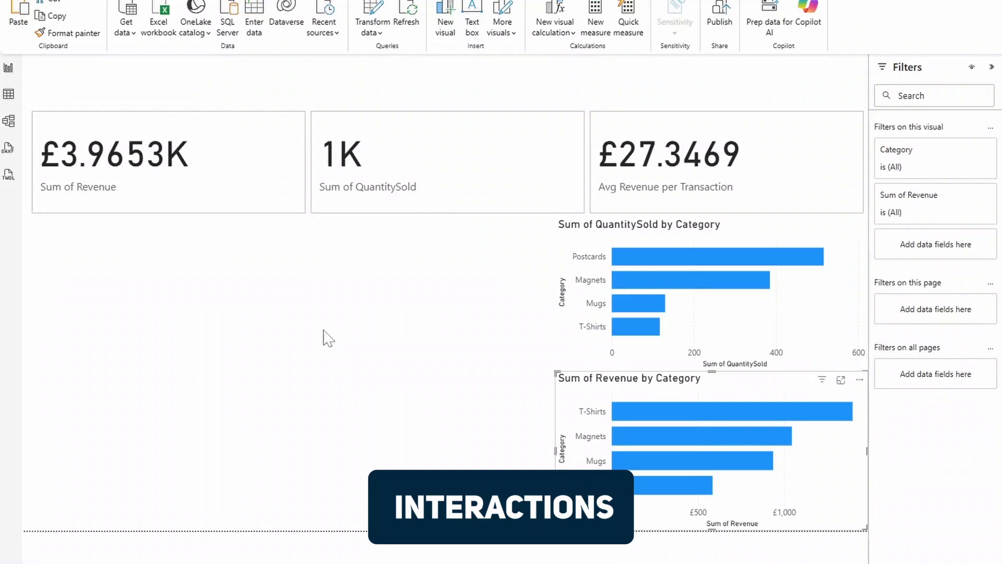
pyautogui.click(624, 409)
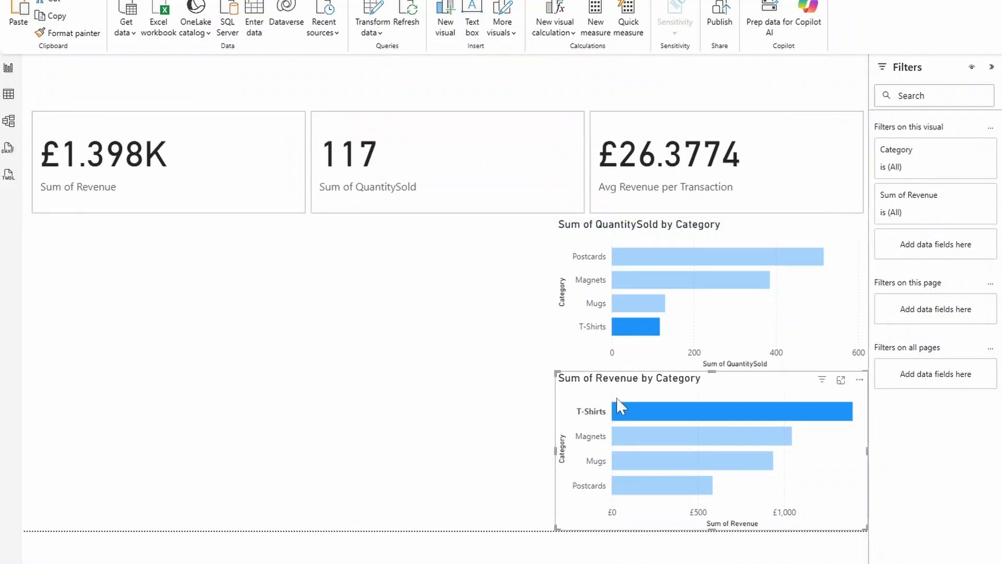
pyautogui.click(636, 413)
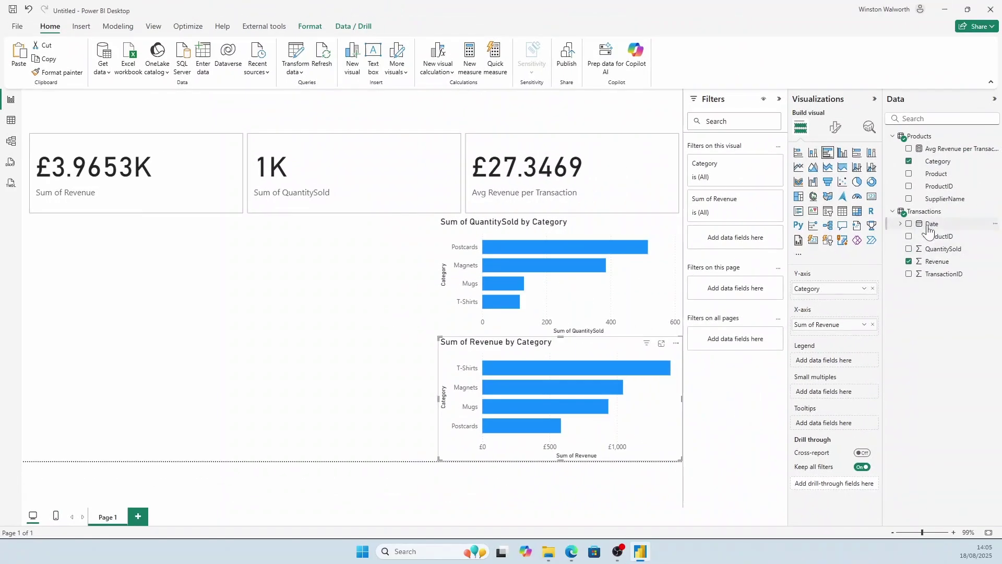
# Create an area chart of Sum of Revenue by Date, then expand the Date Hierarchy in the Data pane
pyautogui.moveTo(928, 228); pyautogui.dragTo(111, 284)
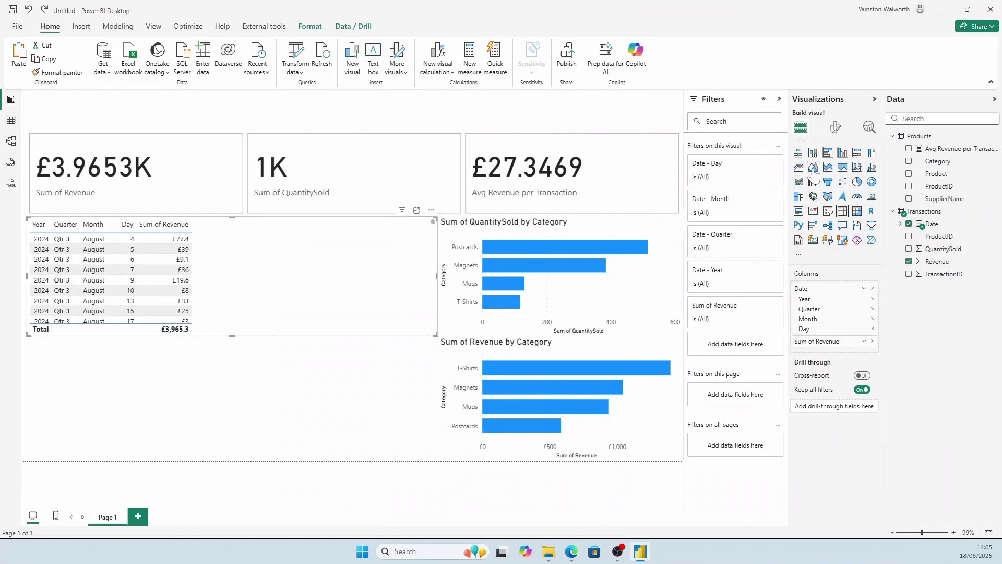
pyautogui.click(814, 171)
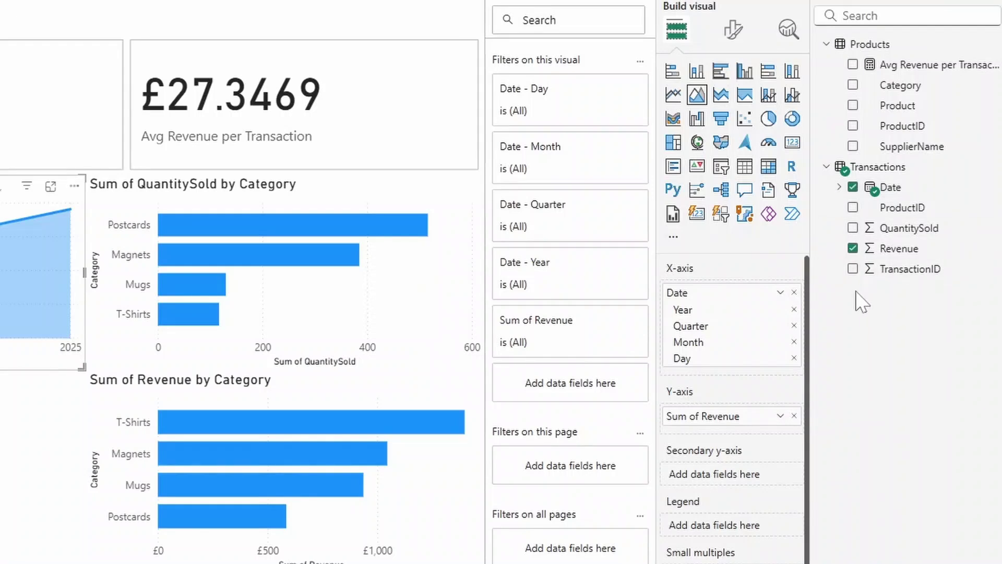
pyautogui.click(840, 188)
pyautogui.click(853, 208)
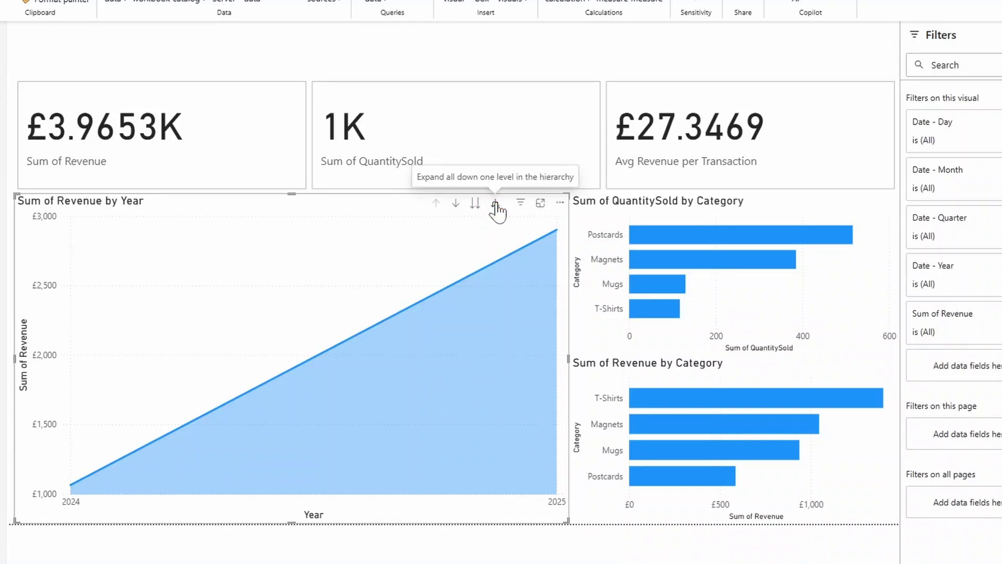
# Drill the revenue area chart down two levels to months, cross-filter on June, then clear it
pyautogui.click(496, 204)
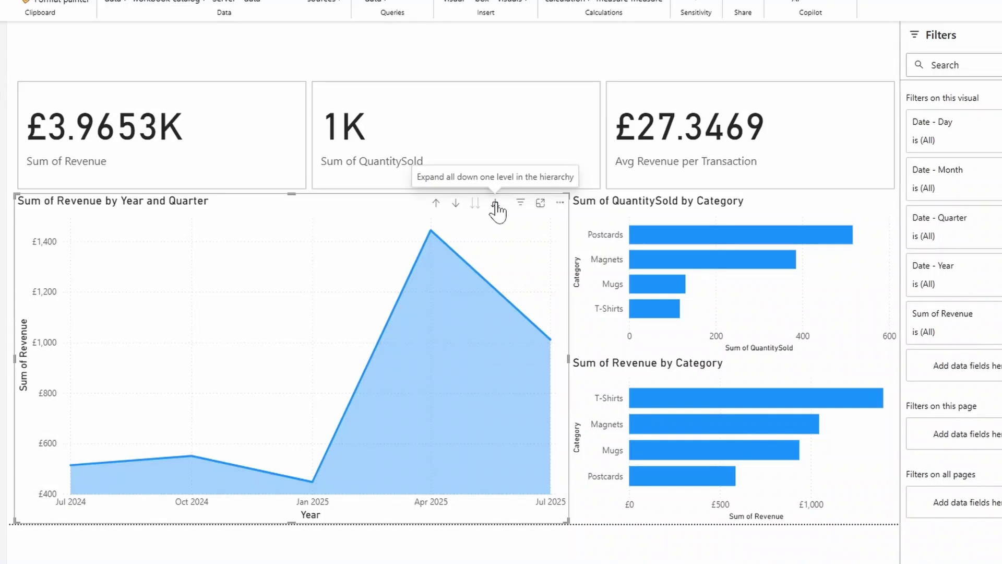
pyautogui.click(496, 205)
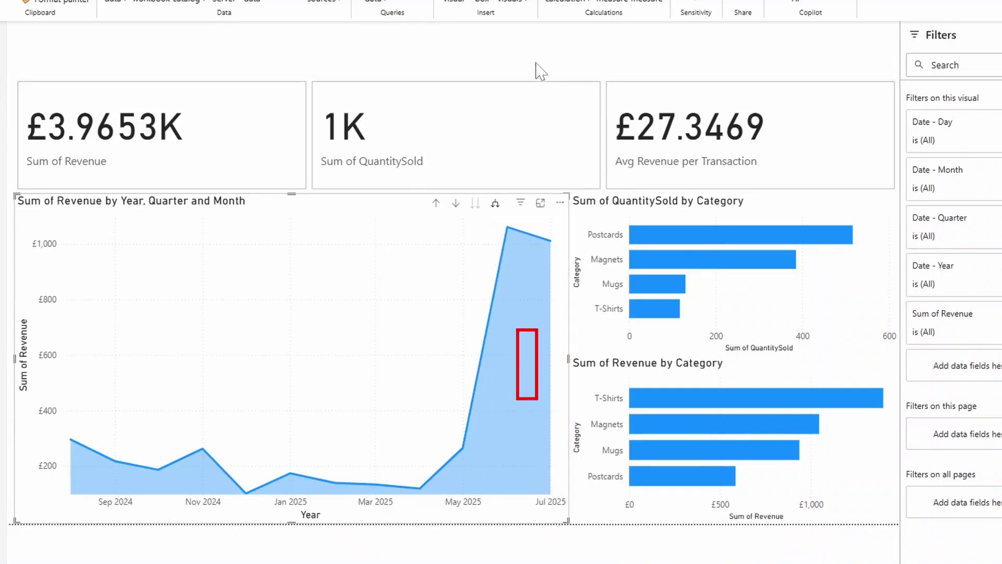
pyautogui.click(509, 227)
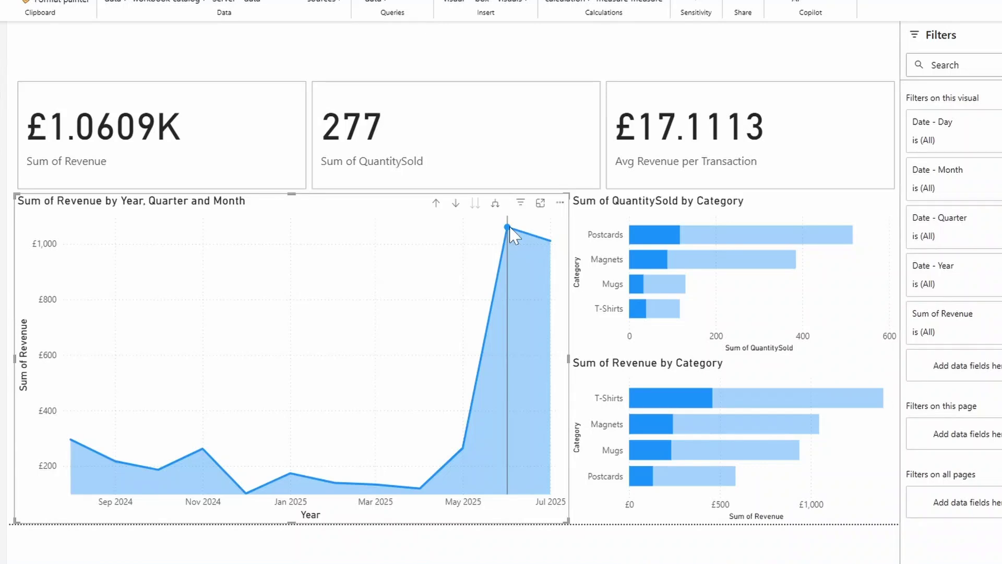
pyautogui.click(497, 56)
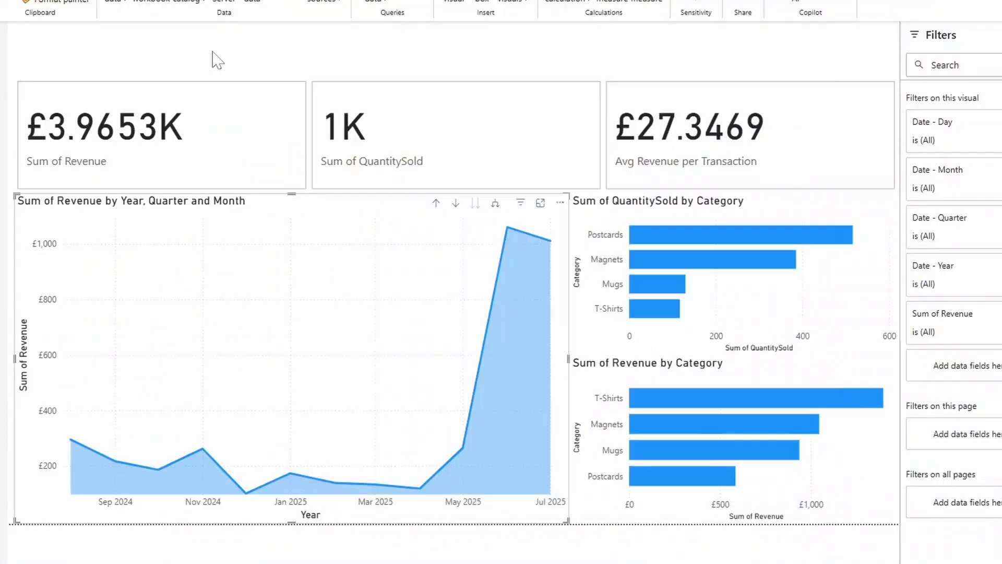
# Insert the Logo image from LondonSouvenirsExport and place it at the report's top-left
pyautogui.click(217, 60)
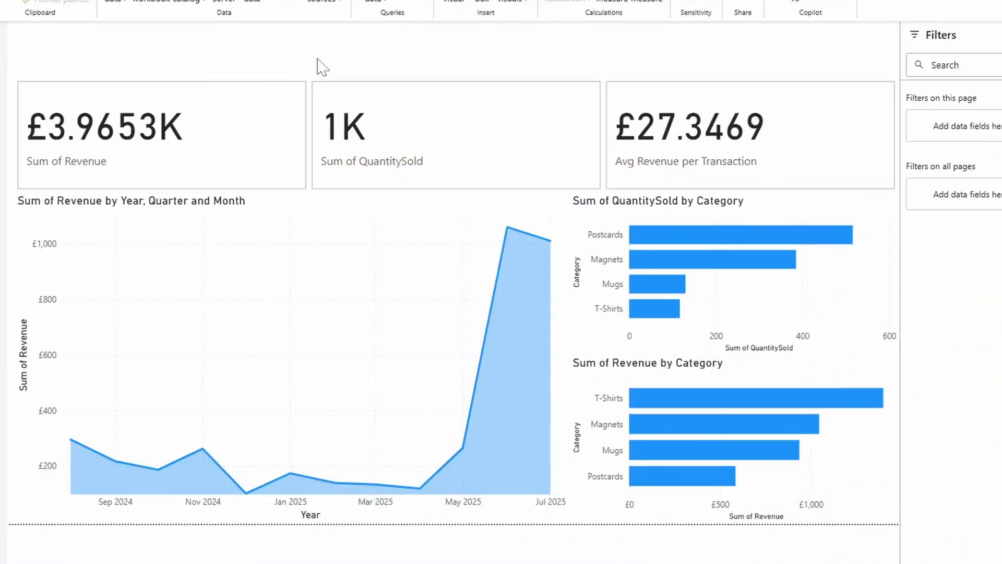
pyautogui.hotkey('alt', 'Tab')
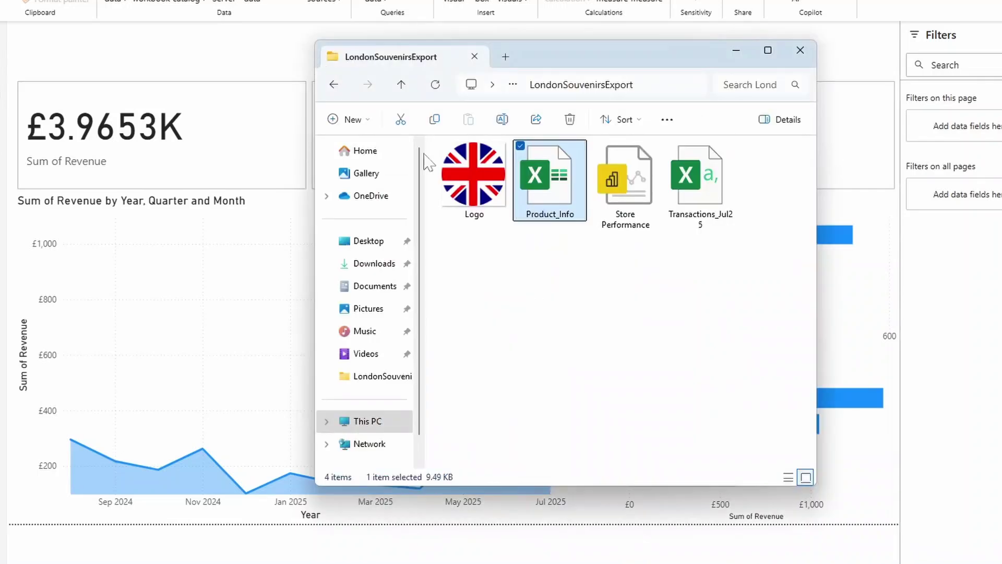
pyautogui.click(490, 209)
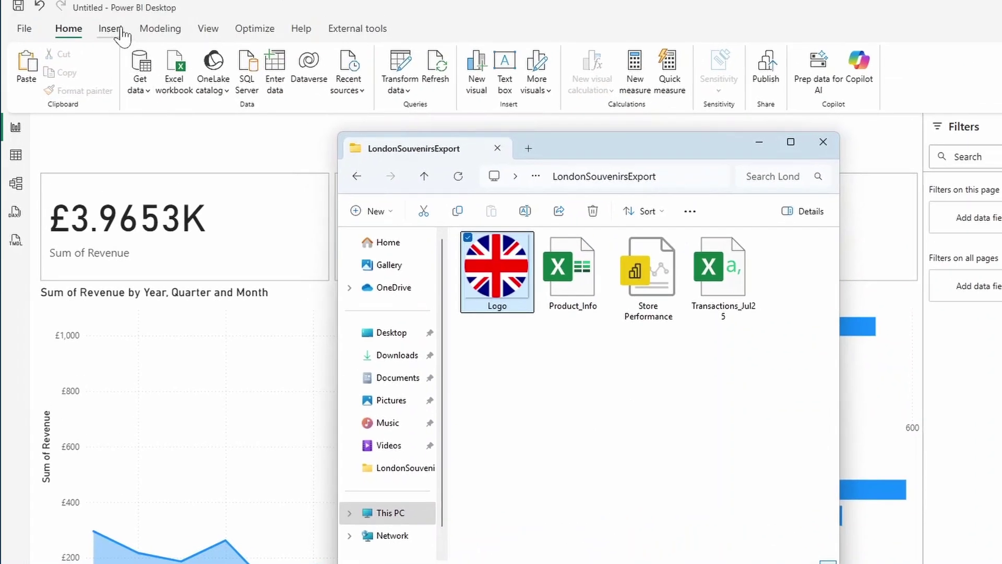
pyautogui.click(114, 35)
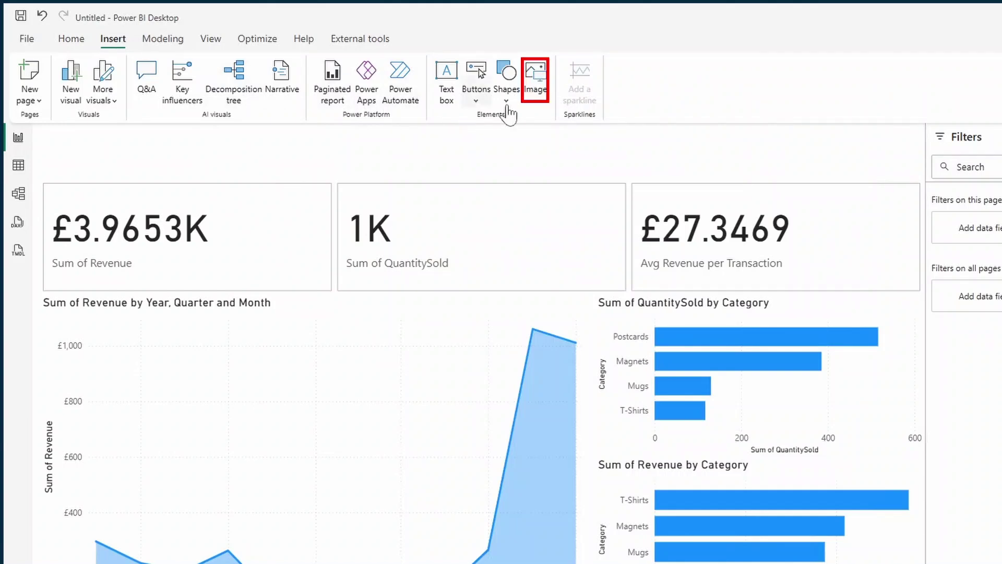
pyautogui.click(533, 98)
pyautogui.click(167, 128)
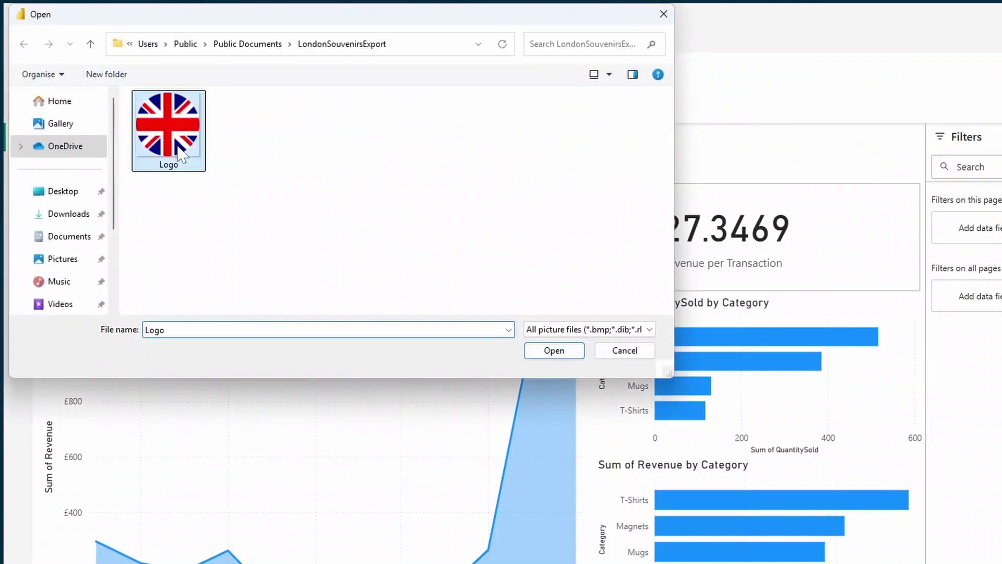
pyautogui.click(553, 350)
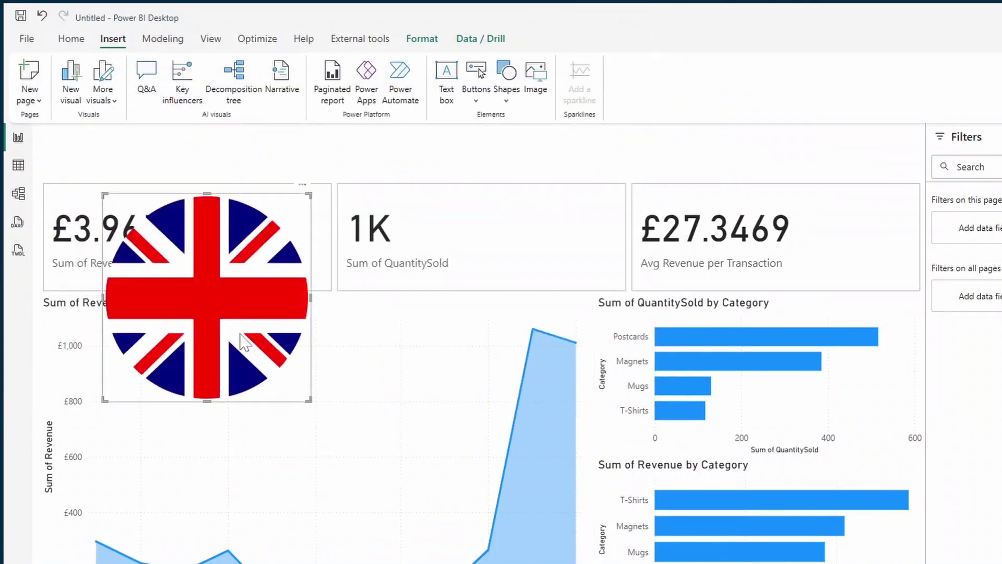
pyautogui.moveTo(241, 336); pyautogui.dragTo(77, 155)
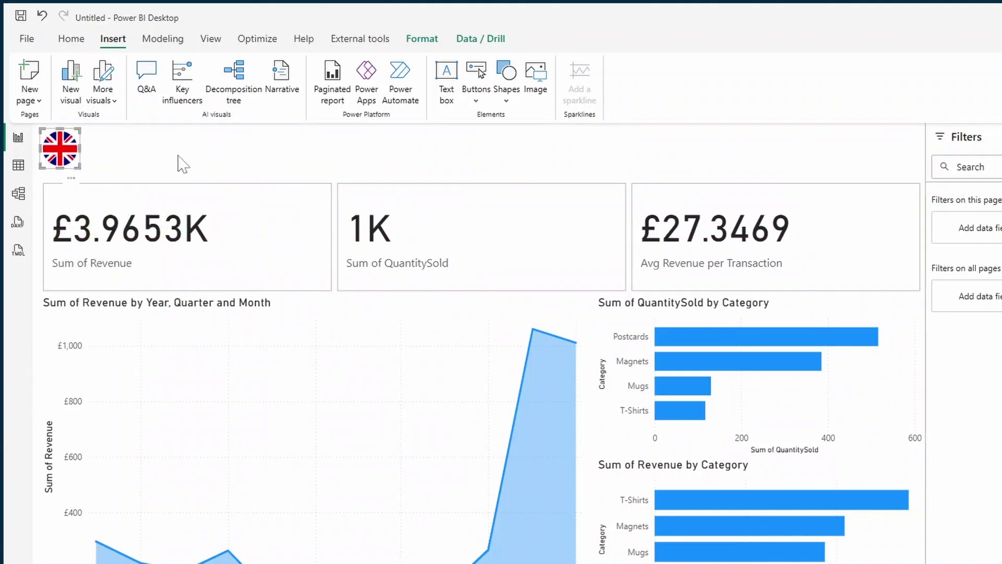
# Add a text box reading 'London Souvenir Shop Performance' and position it beside the logo
pyautogui.click(447, 81)
pyautogui.click(225, 239)
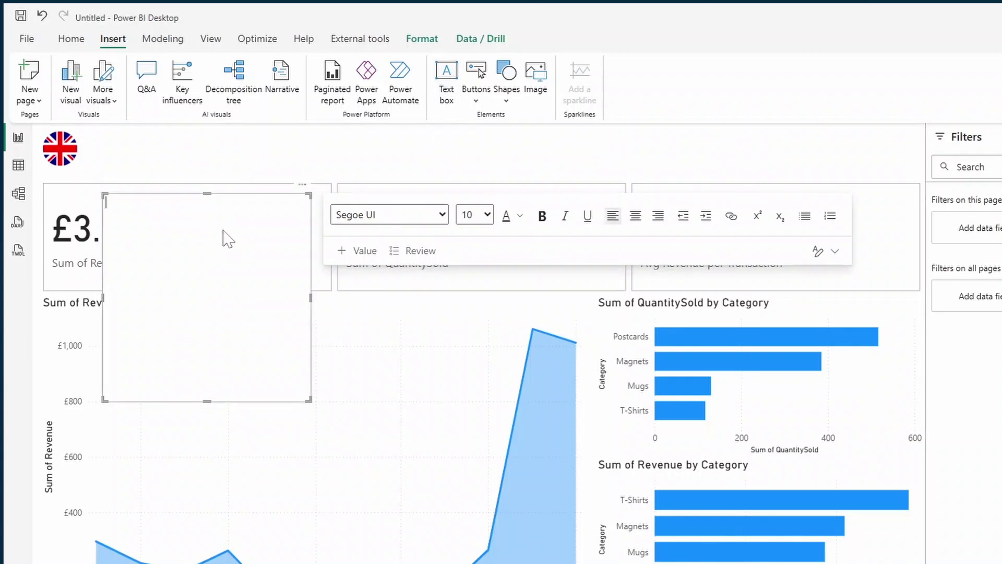
pyautogui.write('London Souvenir Shop Performance')
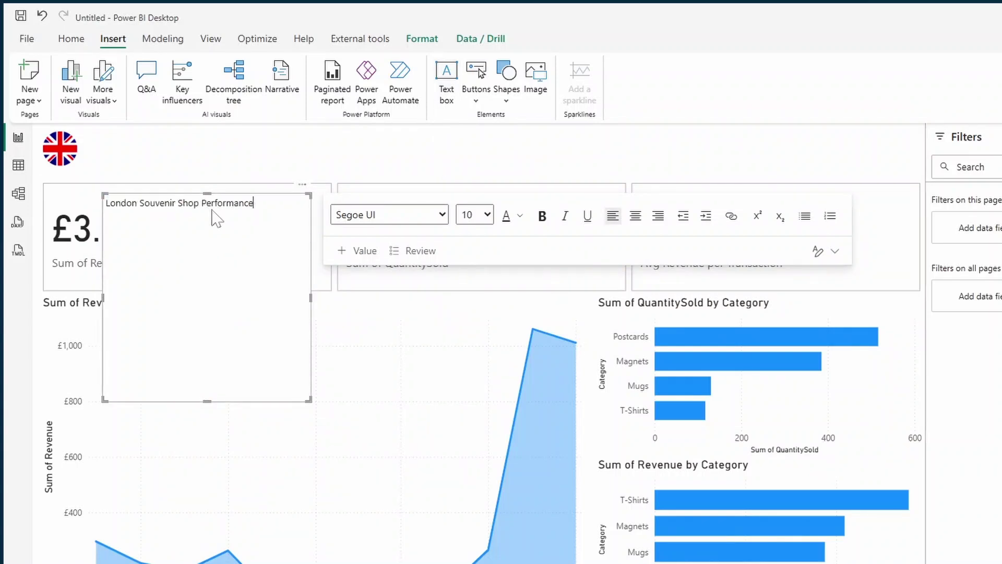
pyautogui.moveTo(207, 401); pyautogui.dragTo(251, 241)
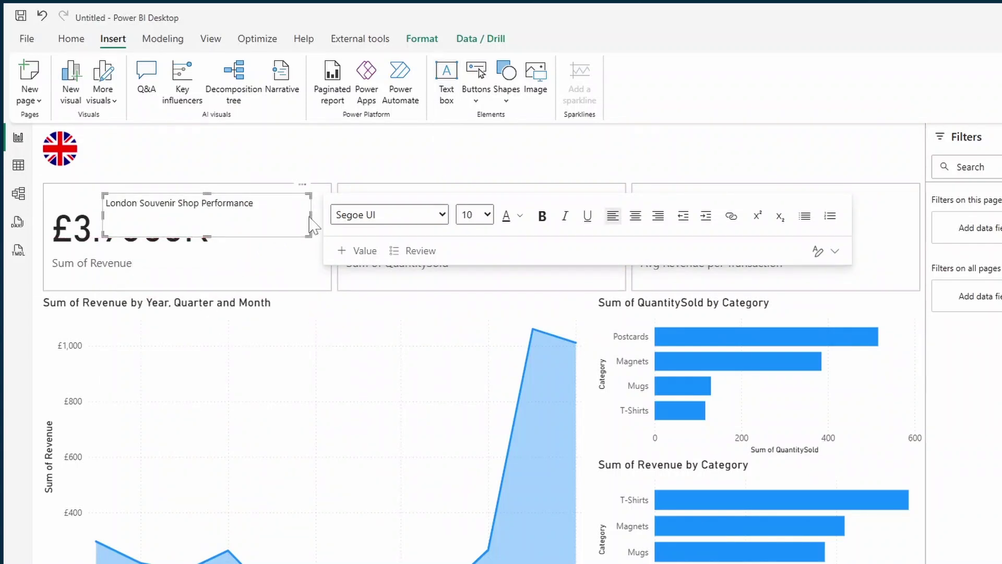
pyautogui.moveTo(312, 214); pyautogui.dragTo(448, 223)
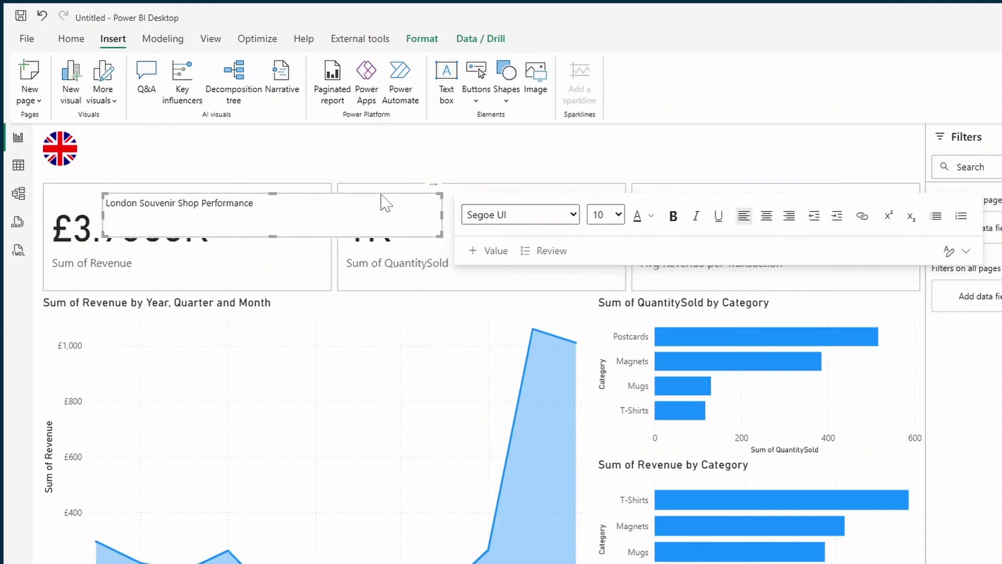
pyautogui.moveTo(385, 202); pyautogui.dragTo(365, 138)
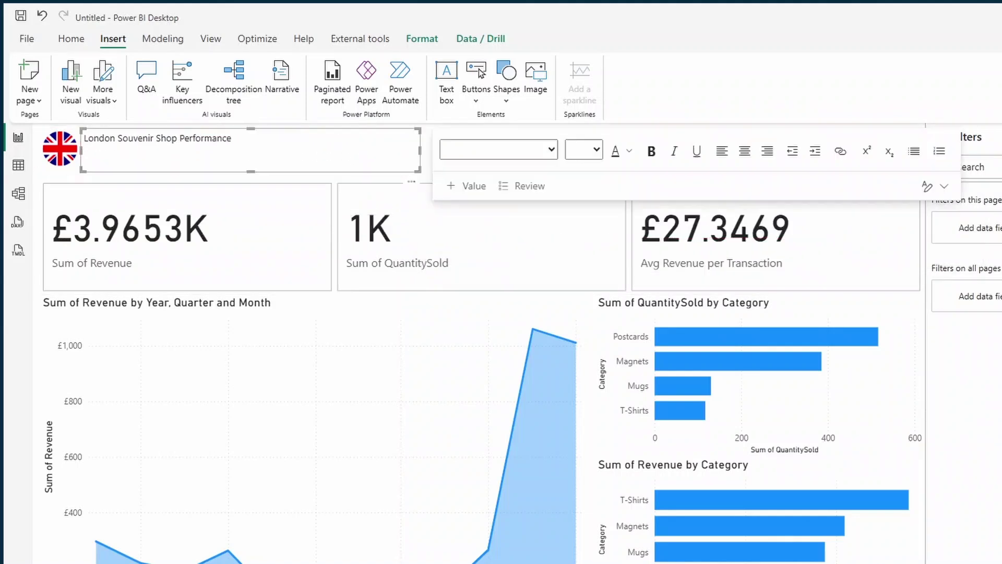
# Format the title as 24-point bold text on a single line
pyautogui.click(231, 138)
pyautogui.hotkey('ctrl', 'a')
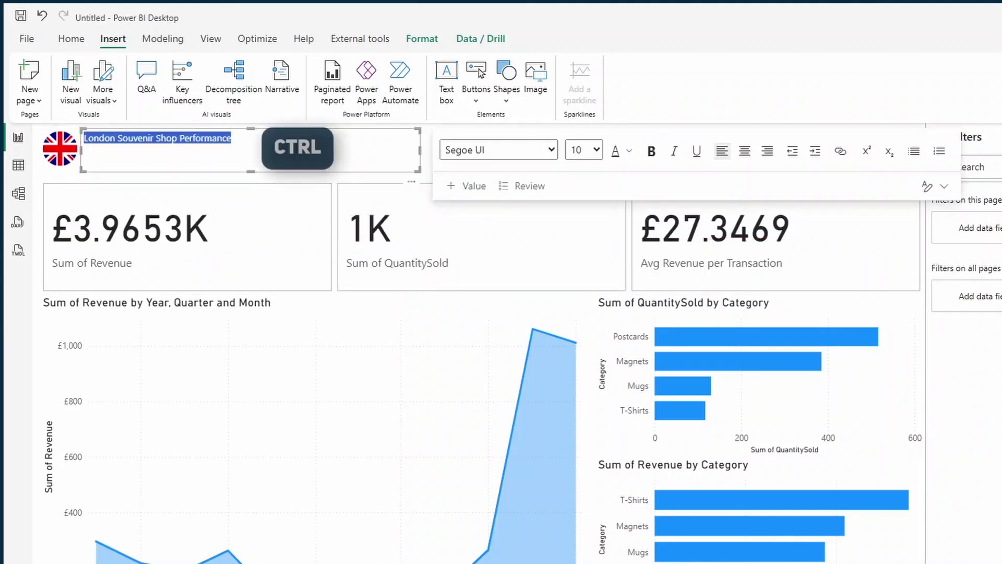
pyautogui.click(596, 150)
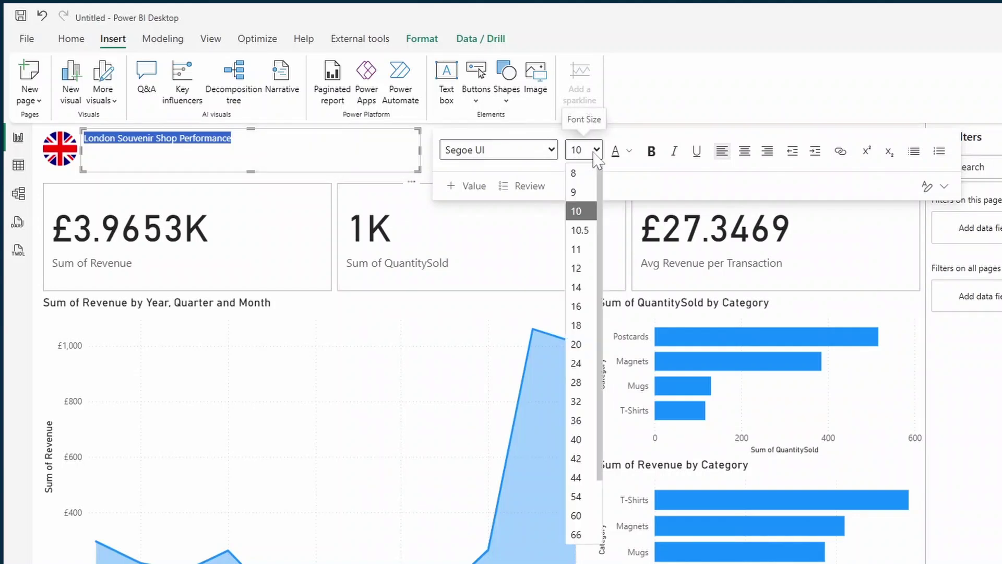
pyautogui.click(583, 364)
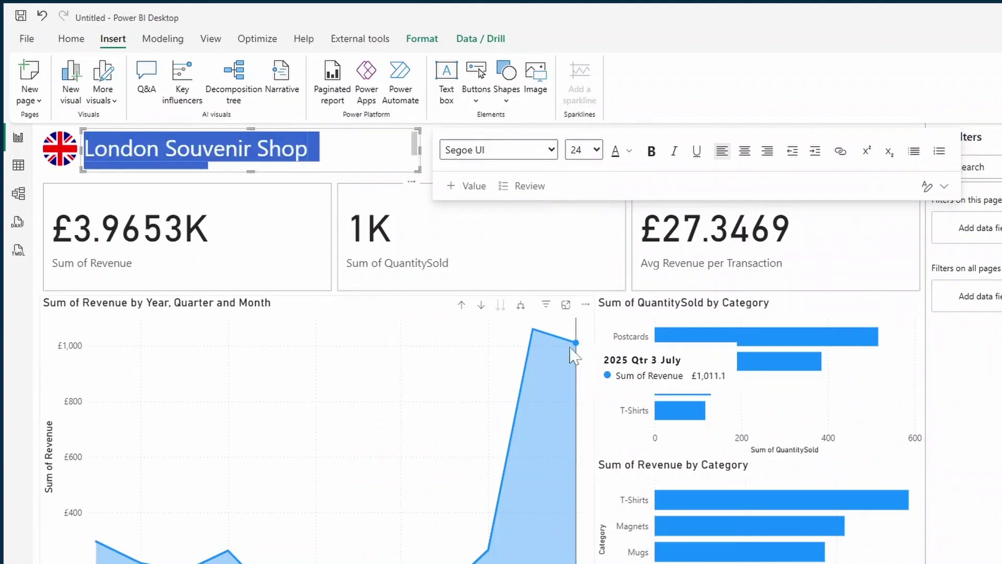
pyautogui.moveTo(418, 152); pyautogui.dragTo(478, 162)
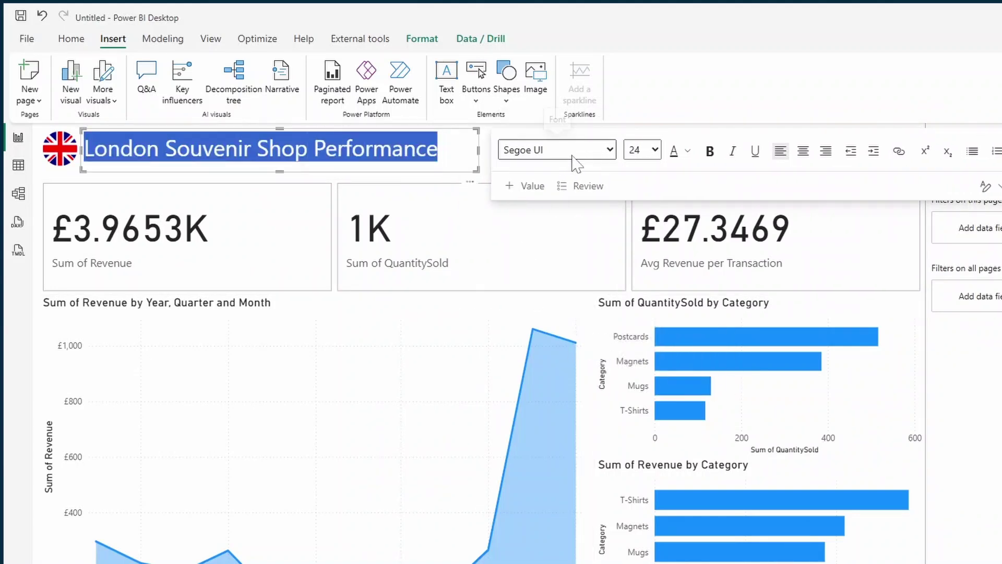
pyautogui.click(710, 151)
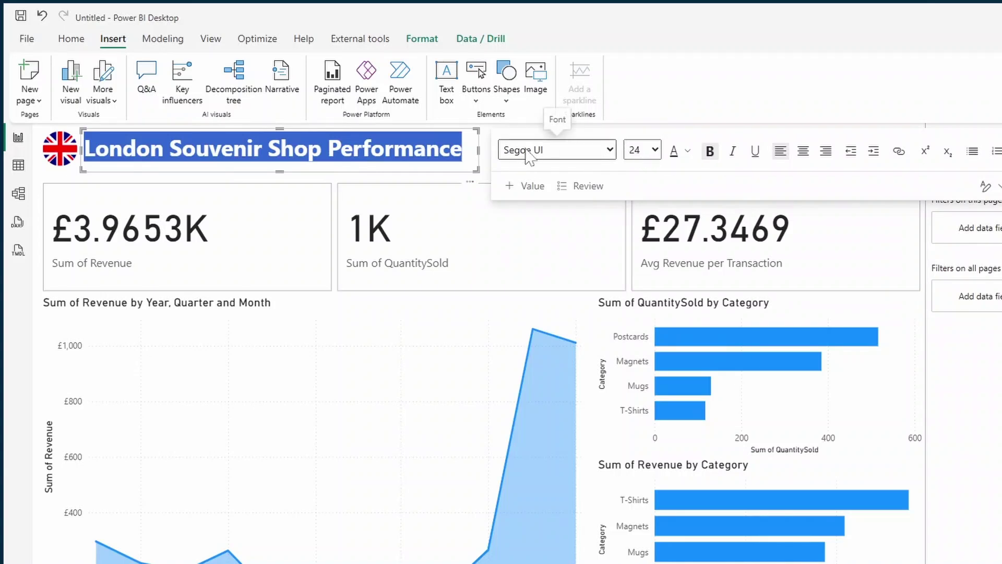
pyautogui.click(495, 162)
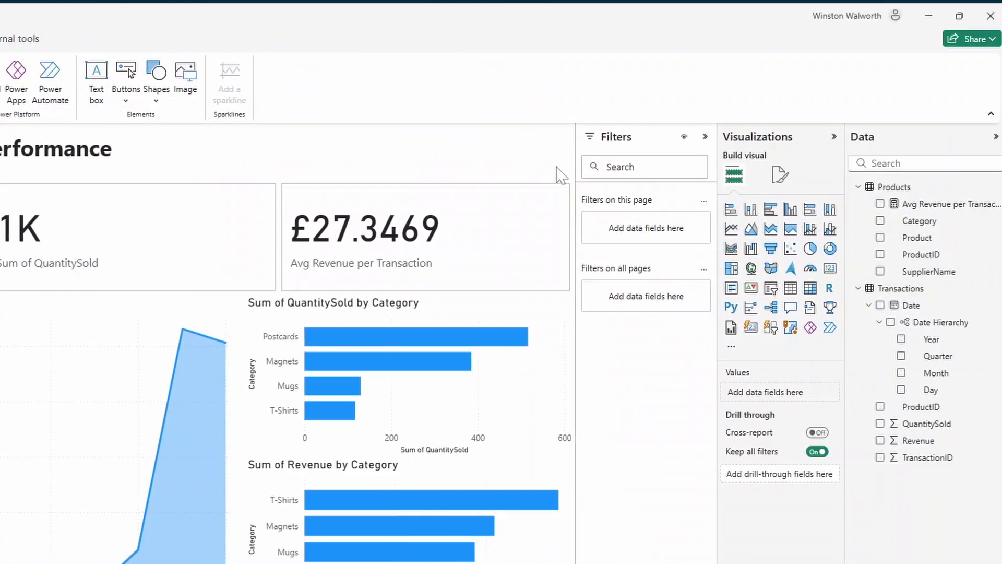
# Add a SupplierName slicer in Dropdown style, sized as a small box at the top right
pyautogui.moveTo(929, 271); pyautogui.dragTo(448, 160)
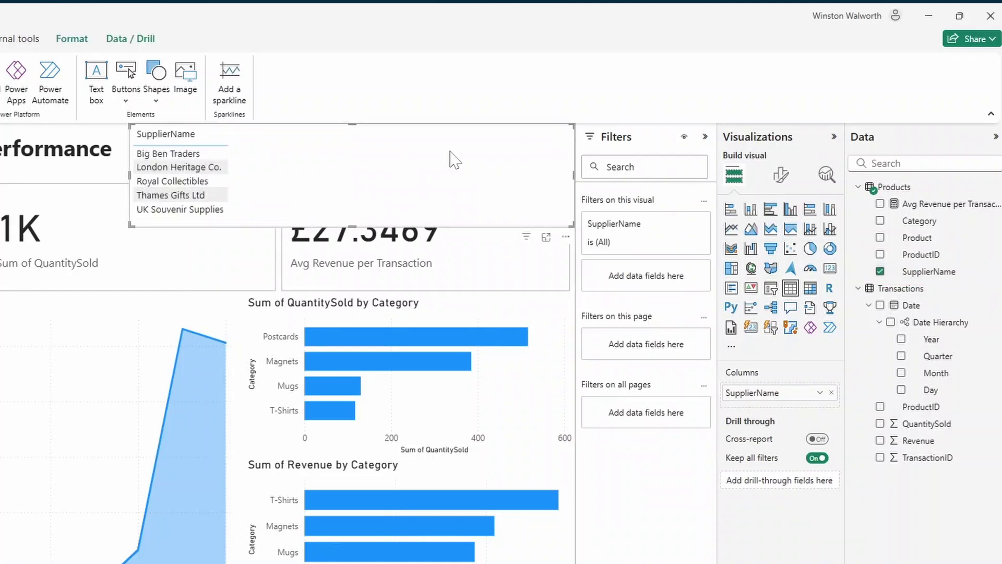
pyautogui.click(769, 294)
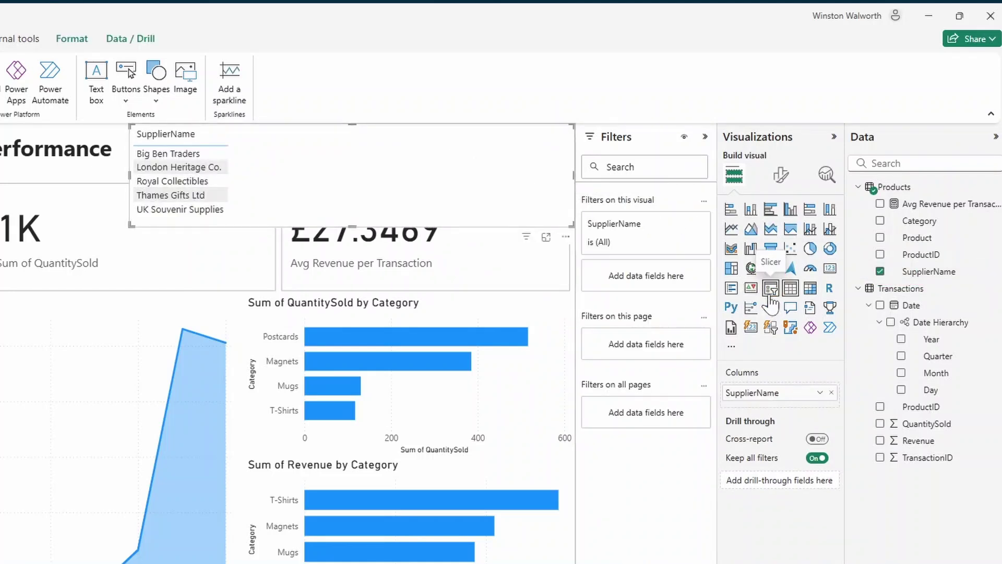
pyautogui.click(782, 177)
pyautogui.click(760, 274)
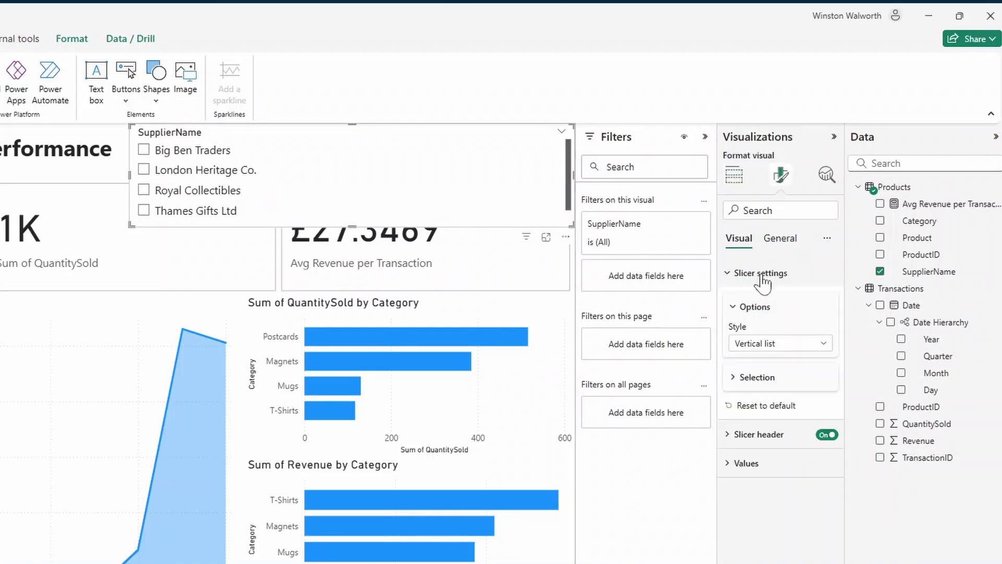
pyautogui.click(757, 343)
pyautogui.click(755, 394)
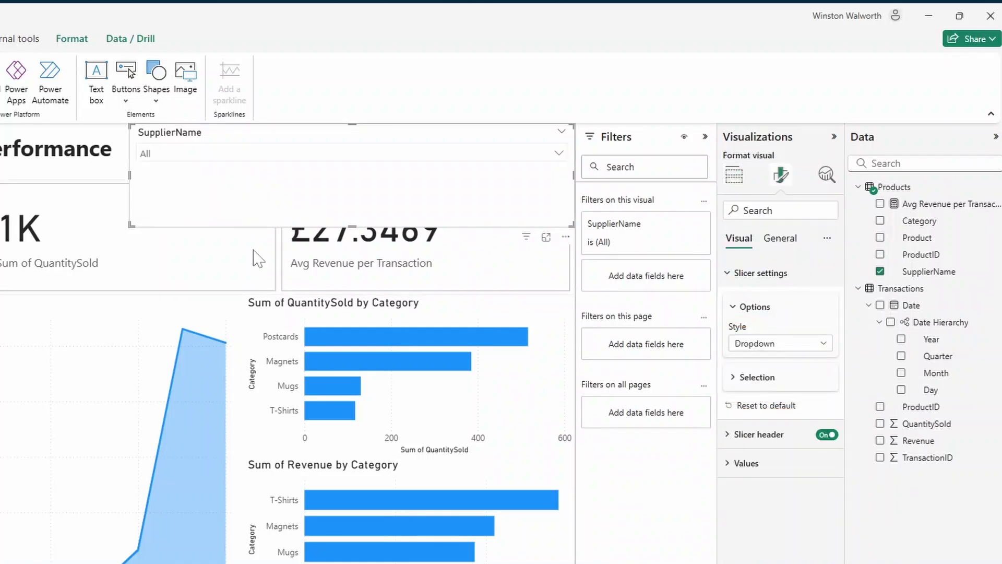
pyautogui.moveTo(129, 175); pyautogui.dragTo(412, 204)
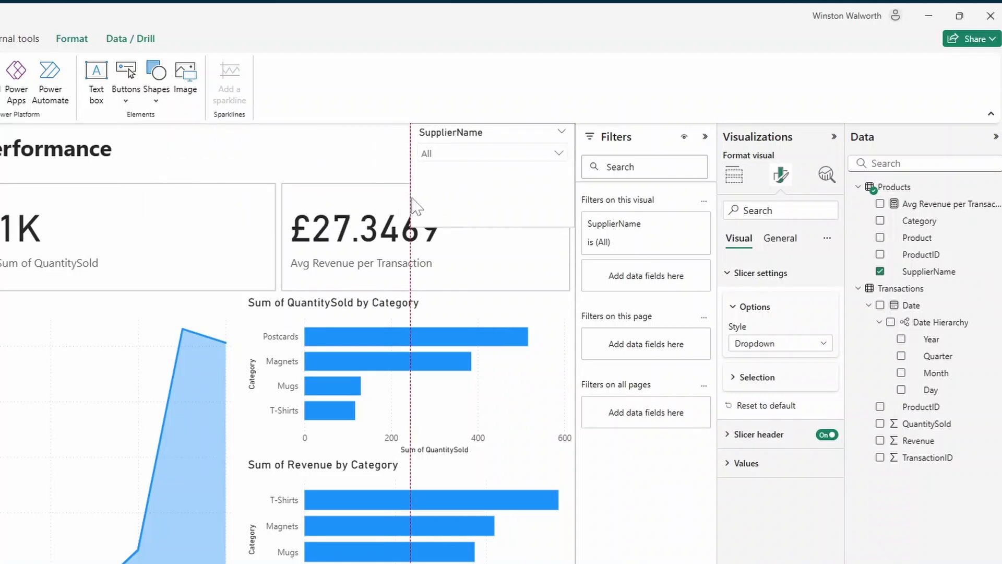
pyautogui.moveTo(488, 225); pyautogui.dragTo(495, 183)
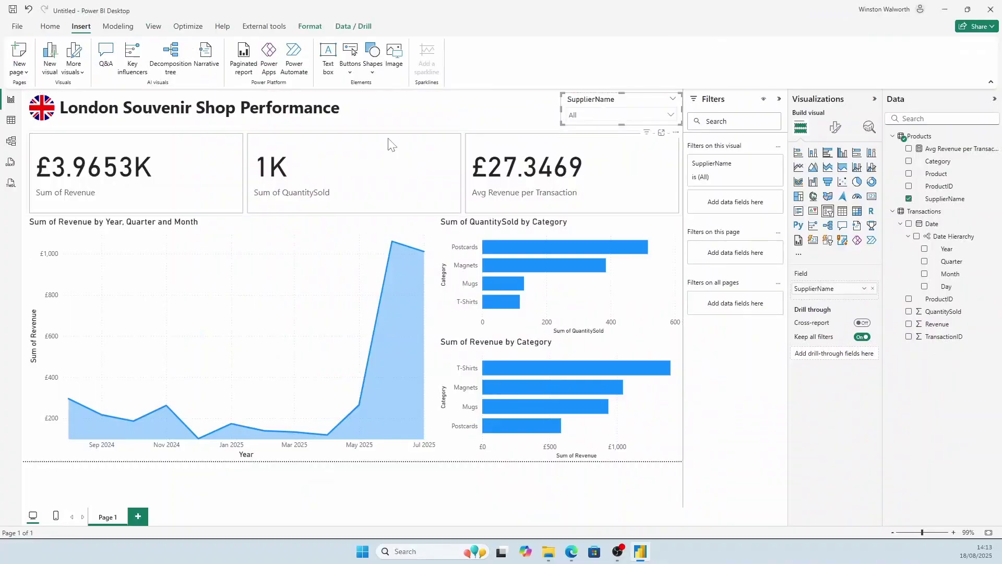
# Give the KPI cards 0 decimal places and name the fields Total Revenue and Units Sold
pyautogui.click(182, 196)
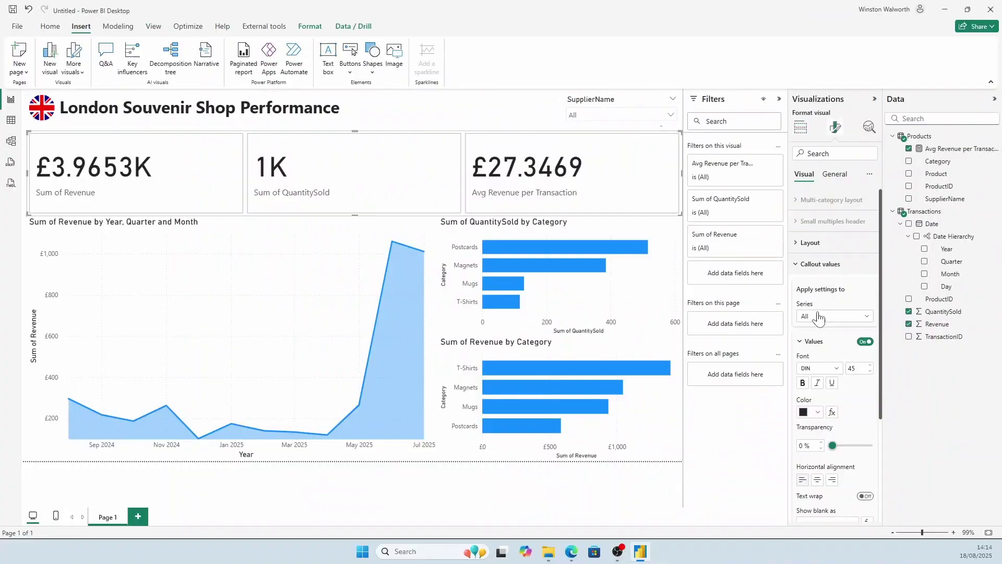
pyautogui.scroll(4, 827, 405)
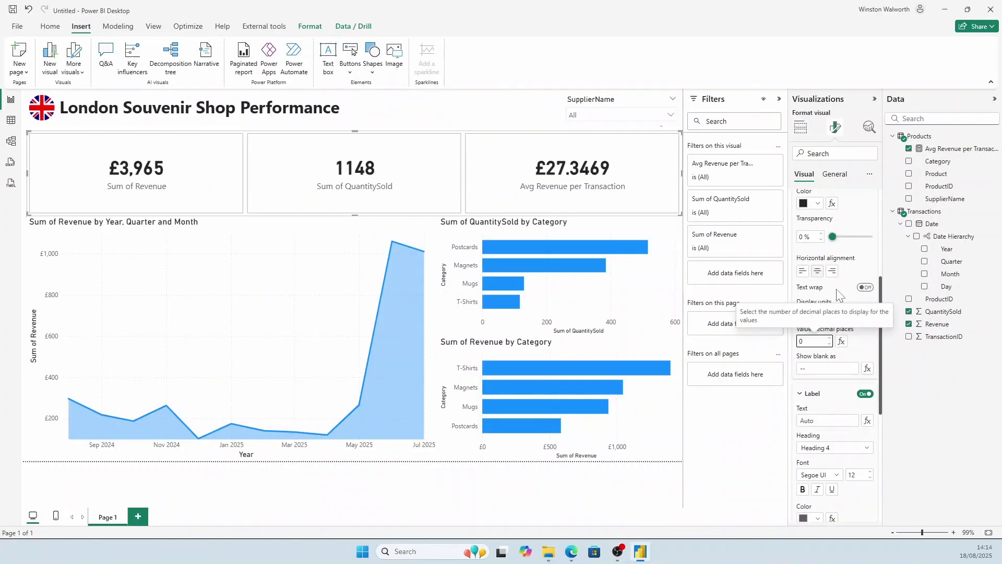
pyautogui.scroll(1, 835, 313)
pyautogui.click(813, 393)
pyautogui.write('0')
pyautogui.press('BackSpace')
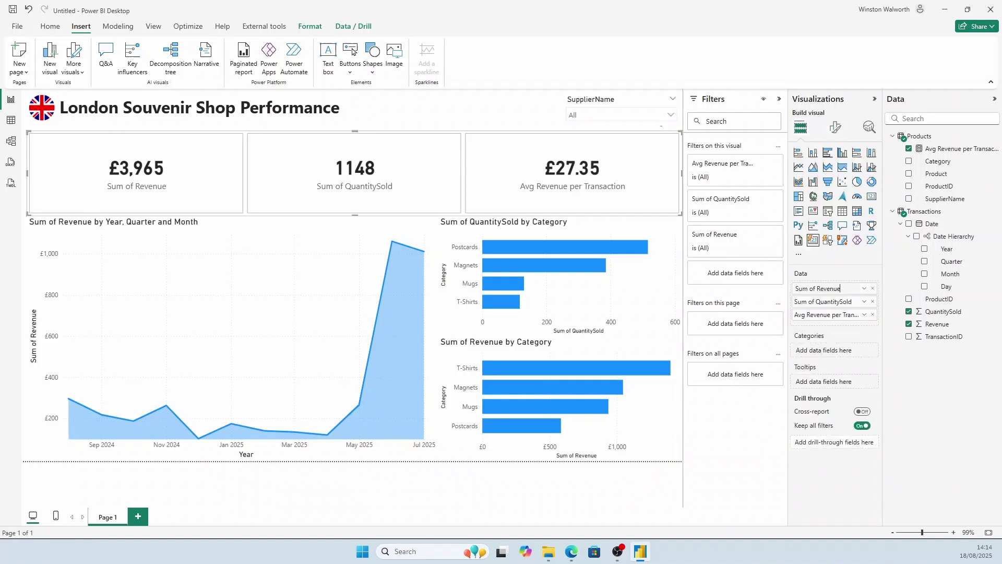
pyautogui.press('Return')
pyautogui.doubleClick(829, 301)
pyautogui.write('Units Spld')
pyautogui.press('Return')
# Look through the KPI cards' effects and border colour options
pyautogui.click(835, 126)
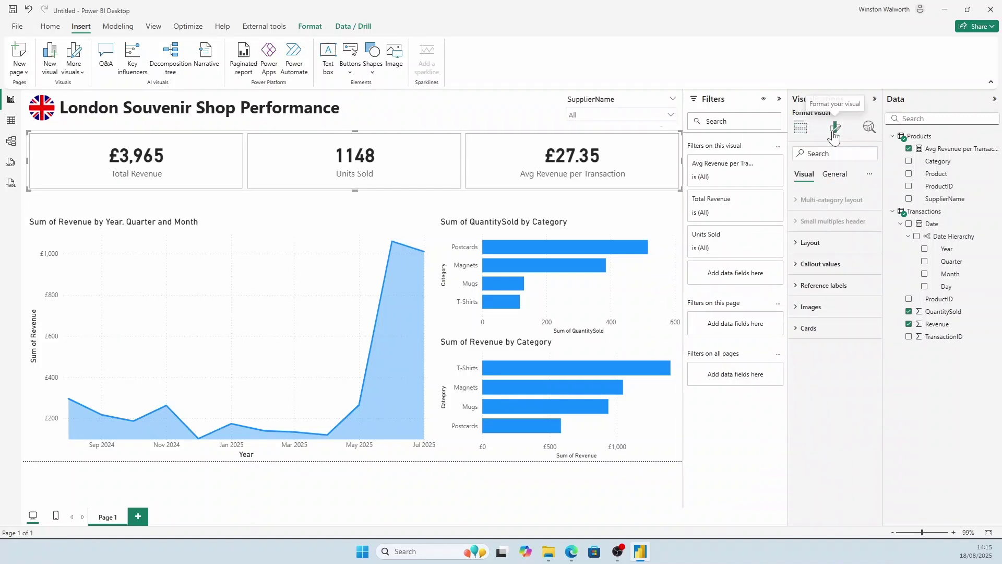
pyautogui.click(834, 174)
pyautogui.click(818, 294)
pyautogui.click(804, 174)
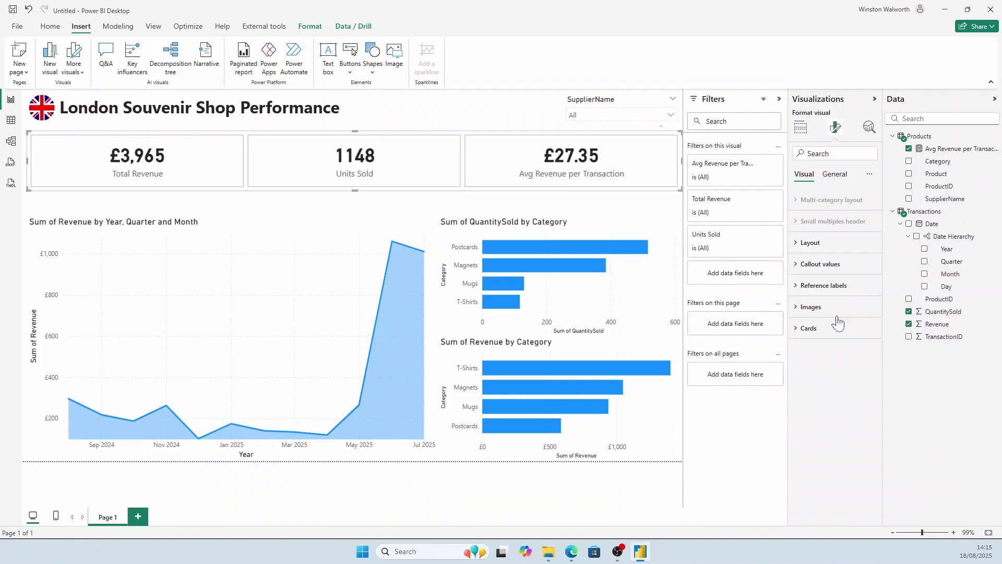
pyautogui.click(815, 264)
pyautogui.click(818, 347)
pyautogui.click(847, 368)
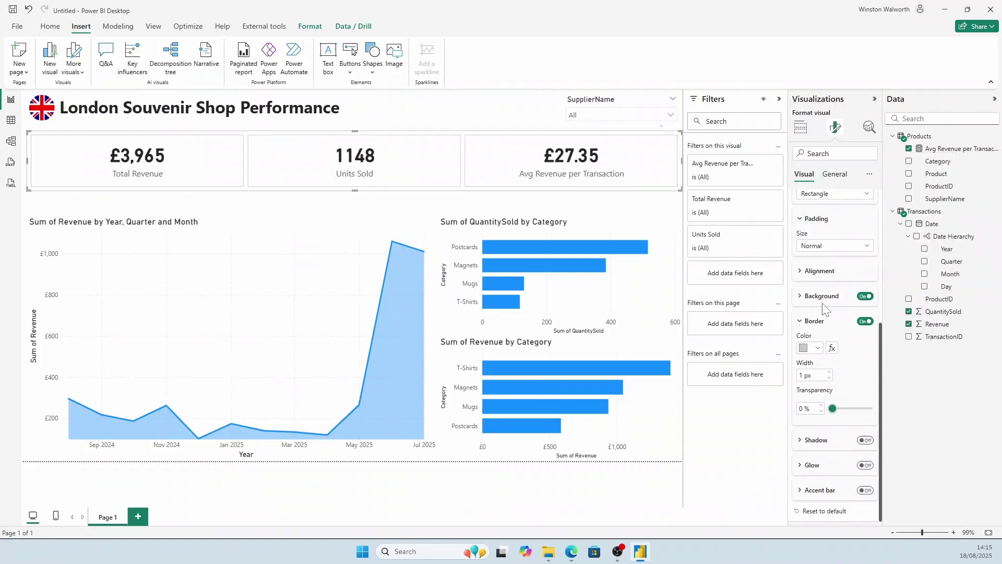
pyautogui.scroll(3, 822, 427)
pyautogui.click(224, 261)
# Retitle the line chart 'Revenue by Month' and rename its Y-axis field to Revenue
pyautogui.click(351, 172)
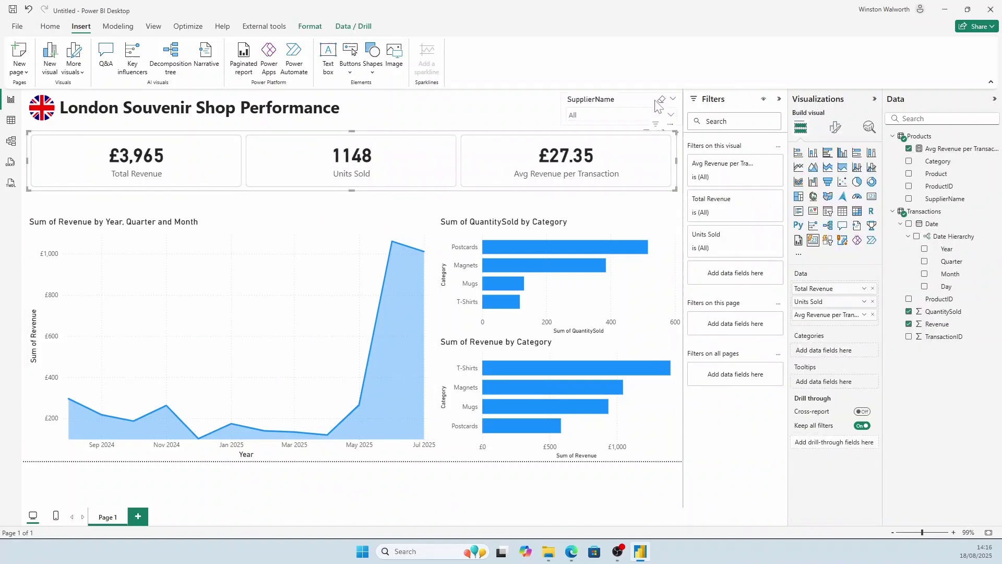
pyautogui.click(313, 261)
pyautogui.click(835, 126)
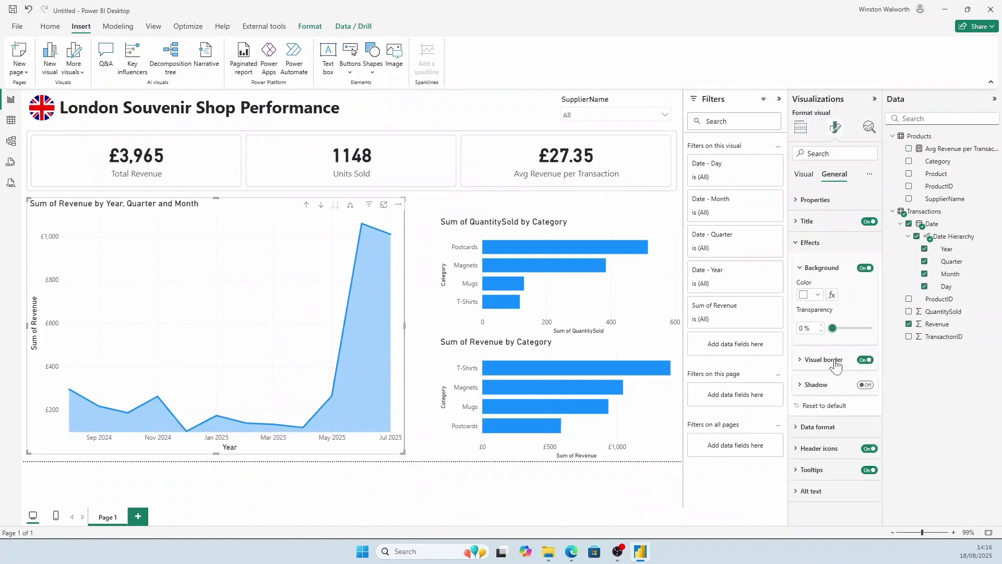
pyautogui.click(824, 359)
pyautogui.click(807, 220)
pyautogui.tripleClick(827, 272)
pyautogui.write('Revenue by Month')
pyautogui.click(800, 127)
pyautogui.doubleClick(825, 364)
pyautogui.write('Ree')
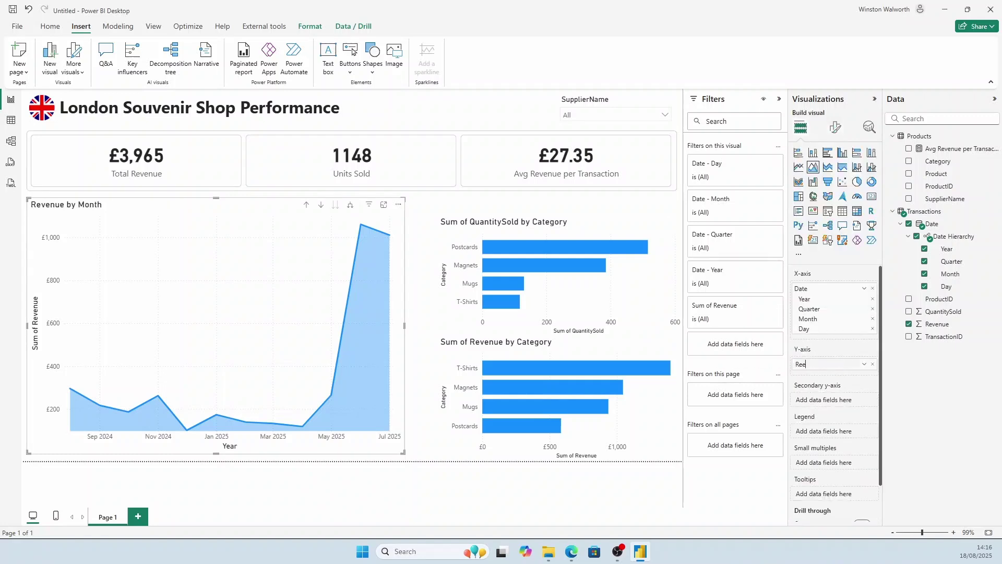
pyautogui.press('BackSpace')
pyautogui.write('venue')
pyautogui.press('Return')
# Stack the two category bar charts and retitle the units chart 'Units Sold by Category'
pyautogui.moveTo(522, 224); pyautogui.dragTo(495, 206)
pyautogui.moveTo(523, 343); pyautogui.dragTo(495, 333)
pyautogui.click(836, 127)
pyautogui.click(811, 242)
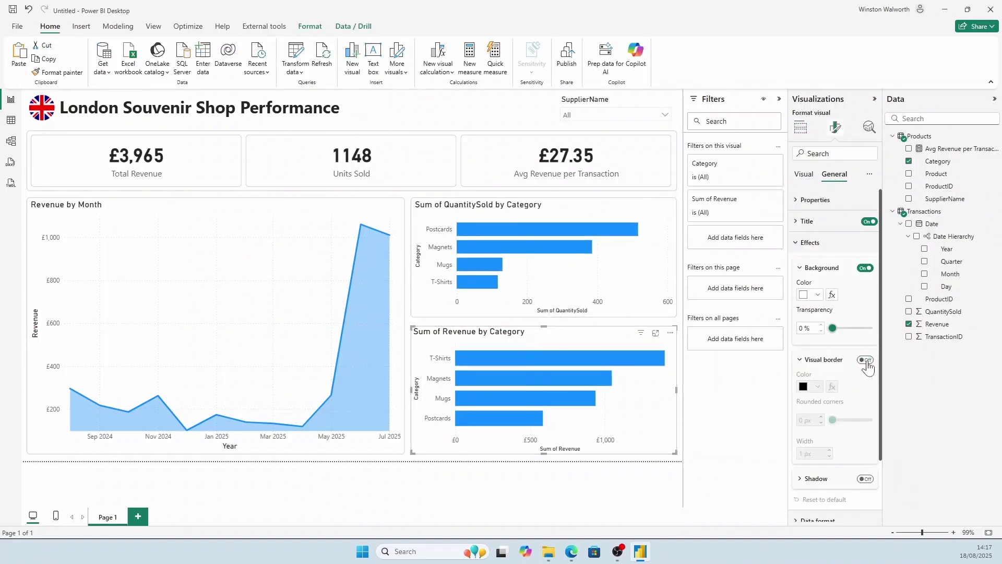
pyautogui.click(484, 253)
pyautogui.click(836, 127)
pyautogui.click(807, 221)
pyautogui.tripleClick(828, 273)
pyautogui.write('Units Sold by Categ')
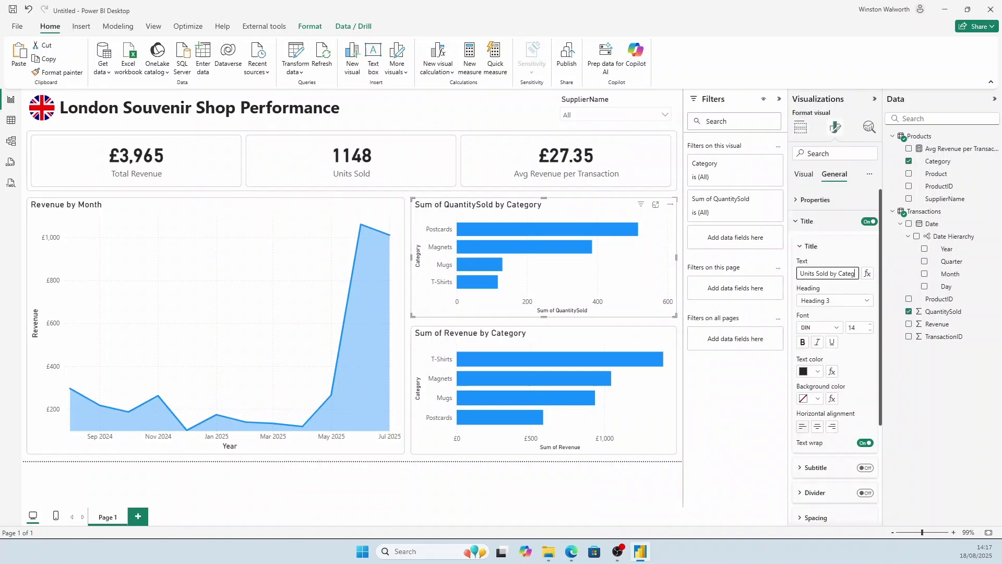
pyautogui.write('ory')
# Rename the Revenue by Category chart's Sum of Revenue field to Revenue
pyautogui.click(522, 334)
pyautogui.click(801, 127)
pyautogui.doubleClick(827, 324)
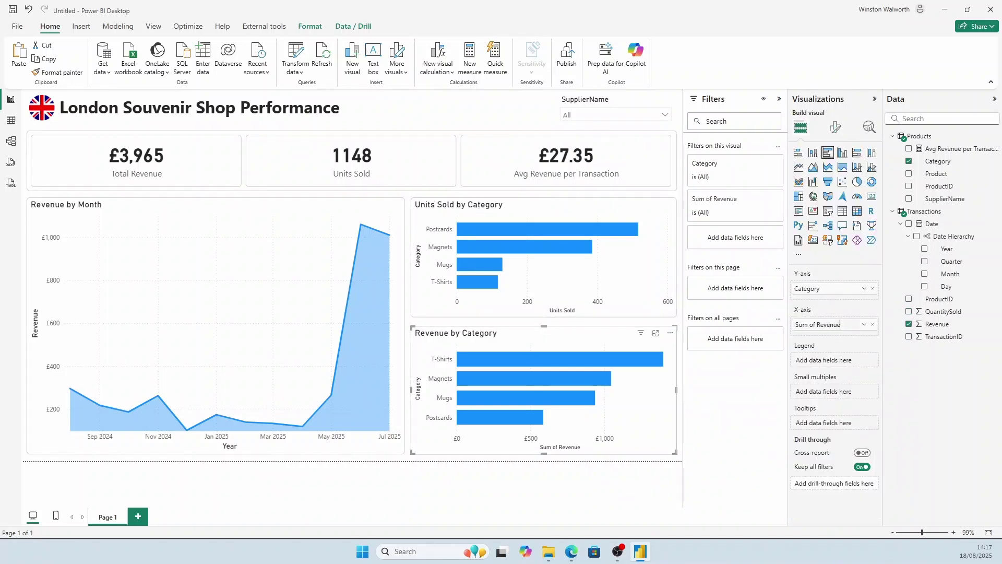
pyautogui.press('Home')
pyautogui.press('Delete')
pyautogui.press('Delete')
pyautogui.press('Delete')
pyautogui.press('Delete')
pyautogui.press('Delete')
pyautogui.press('Delete')
pyautogui.press('Delete')
pyautogui.press('Return')
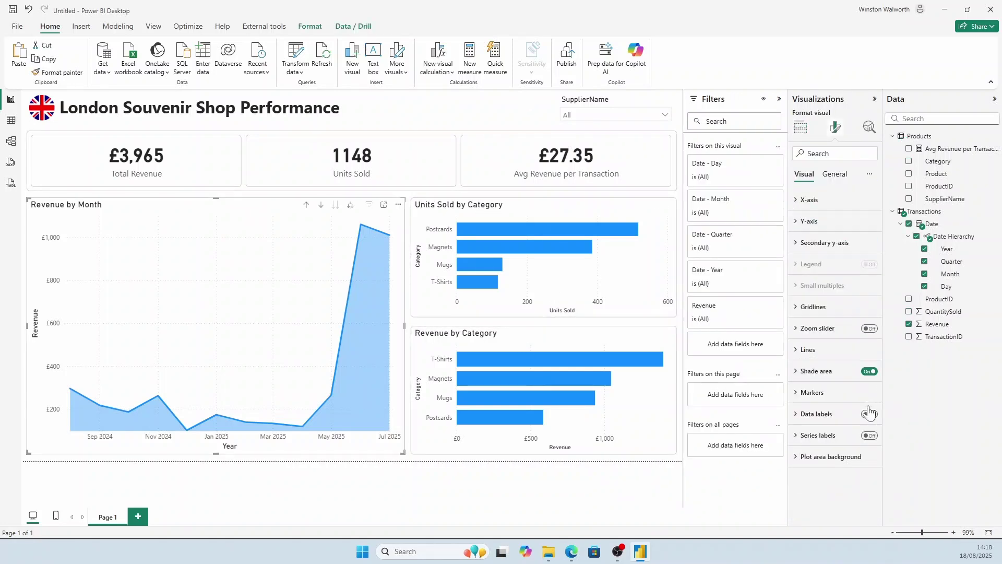
# Turn on markers for the revenue line
pyautogui.click(867, 400)
pyautogui.click(865, 460)
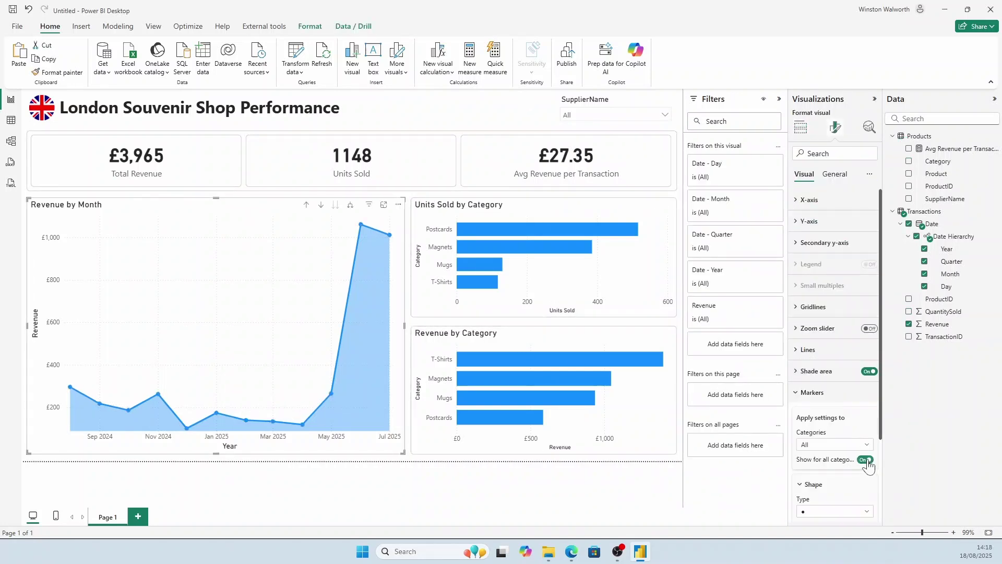
pyautogui.click(485, 112)
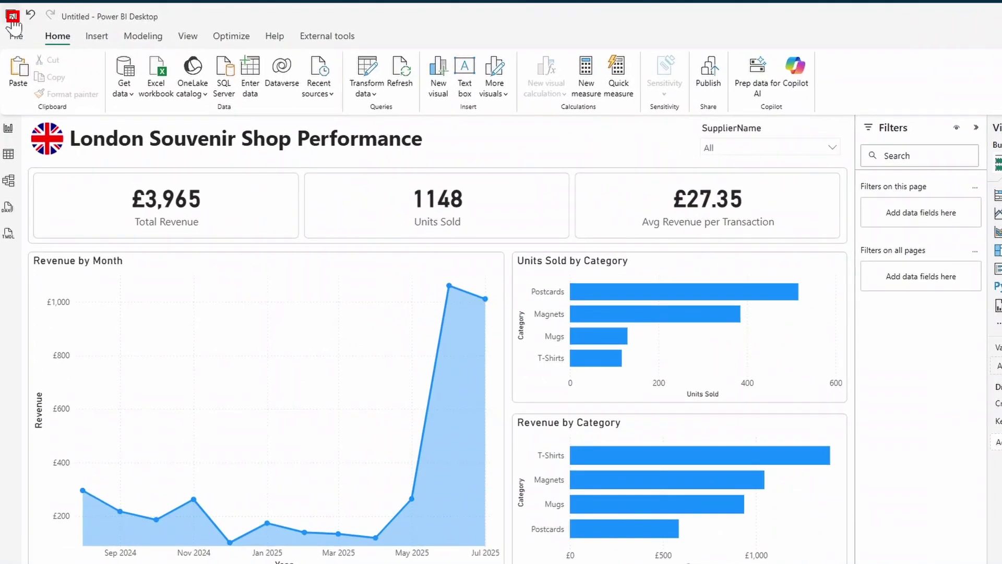
# Save the file as London Shop Performance.pbix and publish it to My workspace
pyautogui.click(11, 19)
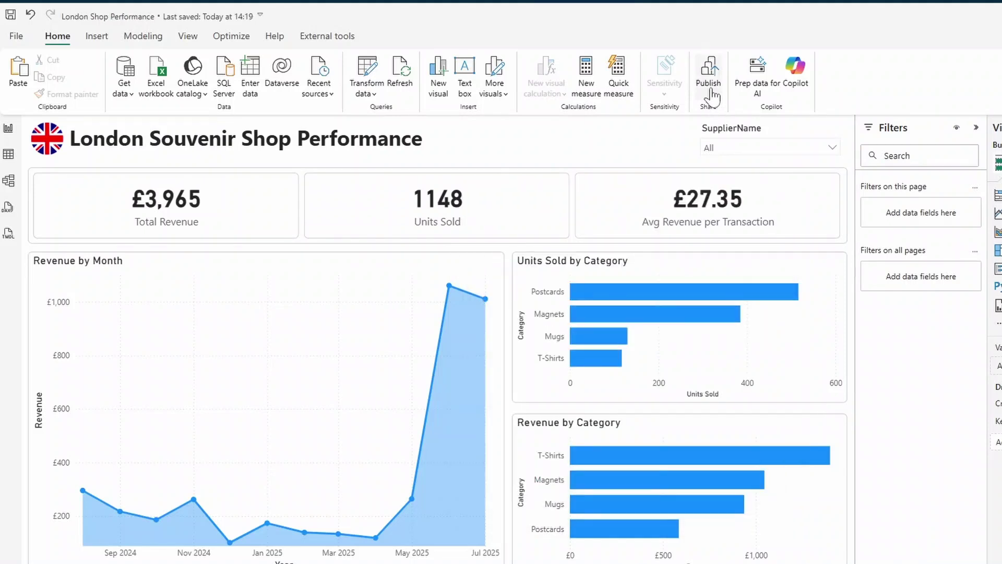
pyautogui.click(708, 84)
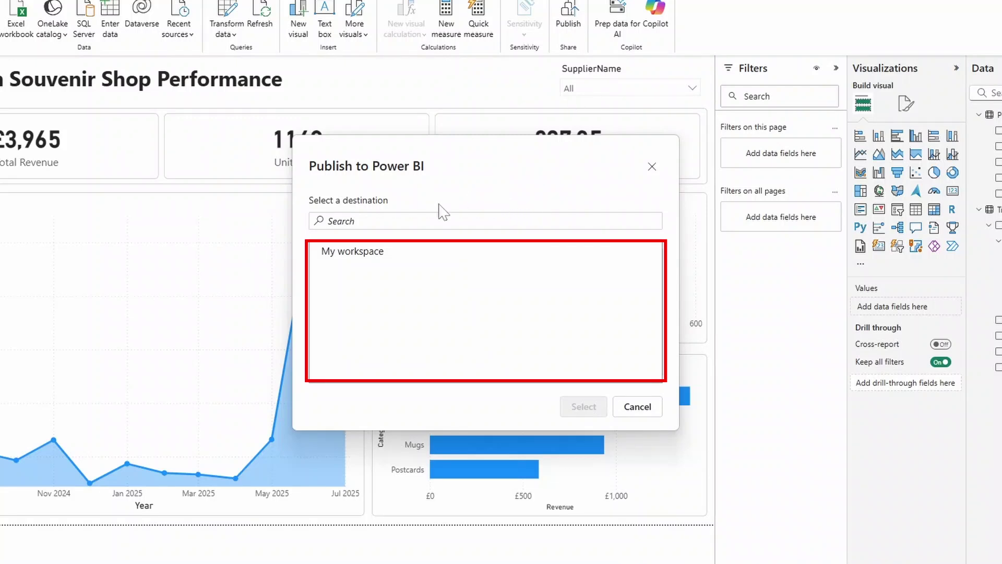
pyautogui.click(355, 261)
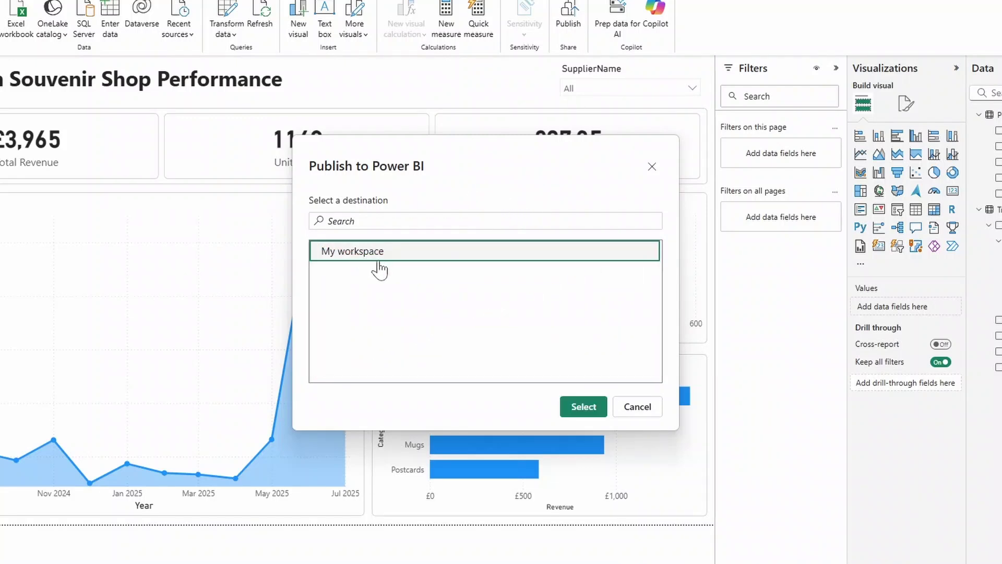
pyautogui.click(582, 406)
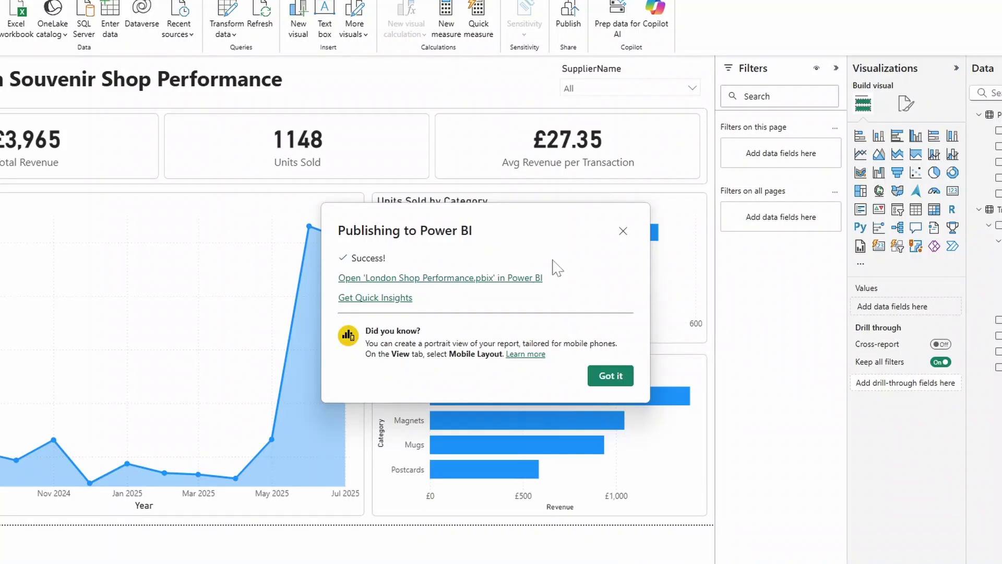
# Open the published report in Power BI Service and add the colleague as a share recipient
pyautogui.click(442, 282)
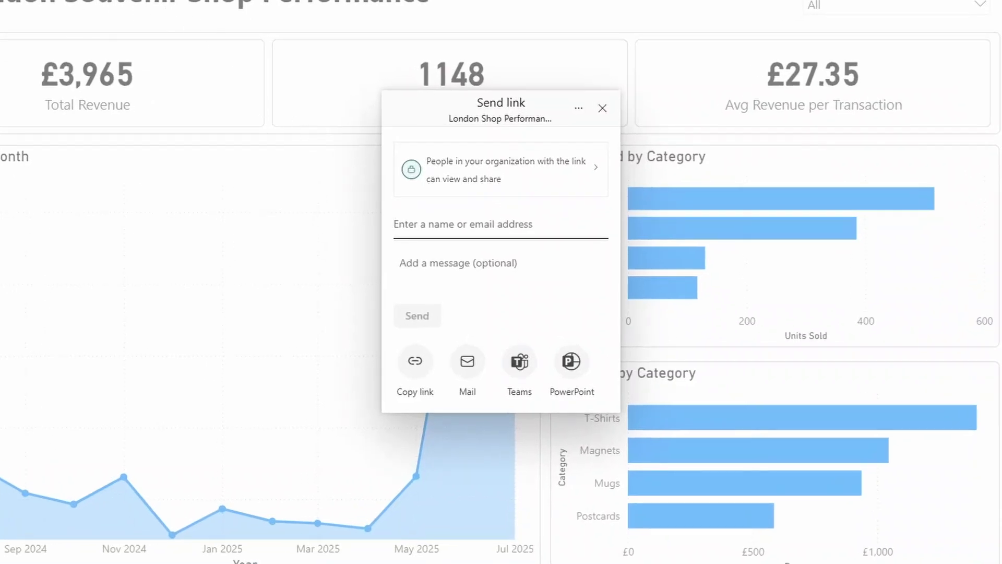
pyautogui.write('rachel')
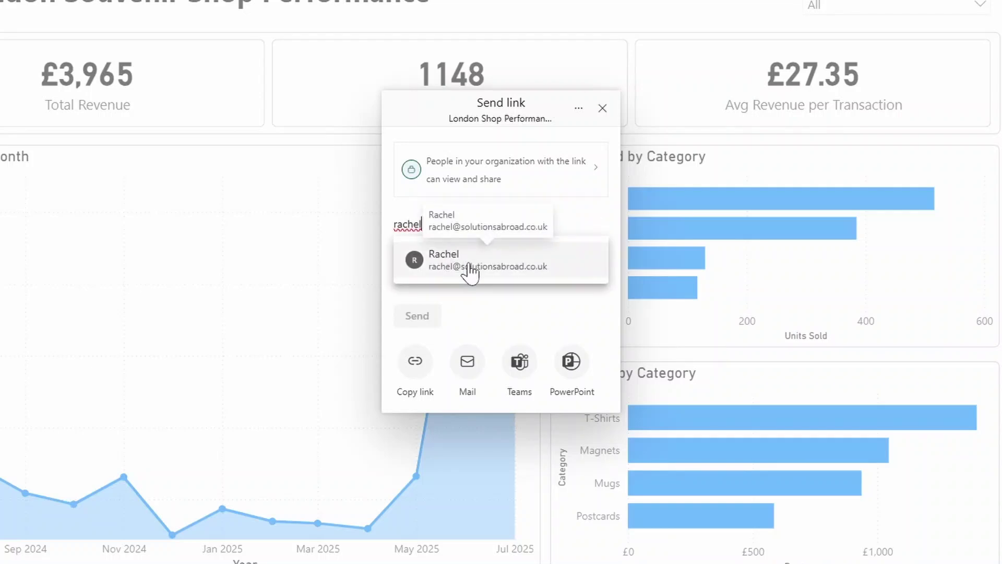
pyautogui.click(469, 268)
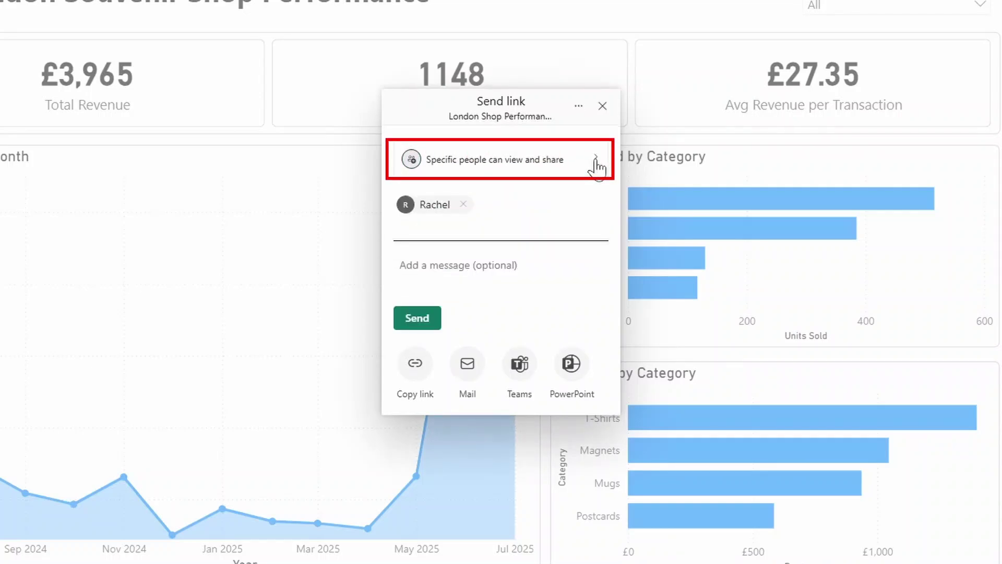
# Limit the link to Specific people, add a short message about the report, and copy the link
pyautogui.click(598, 166)
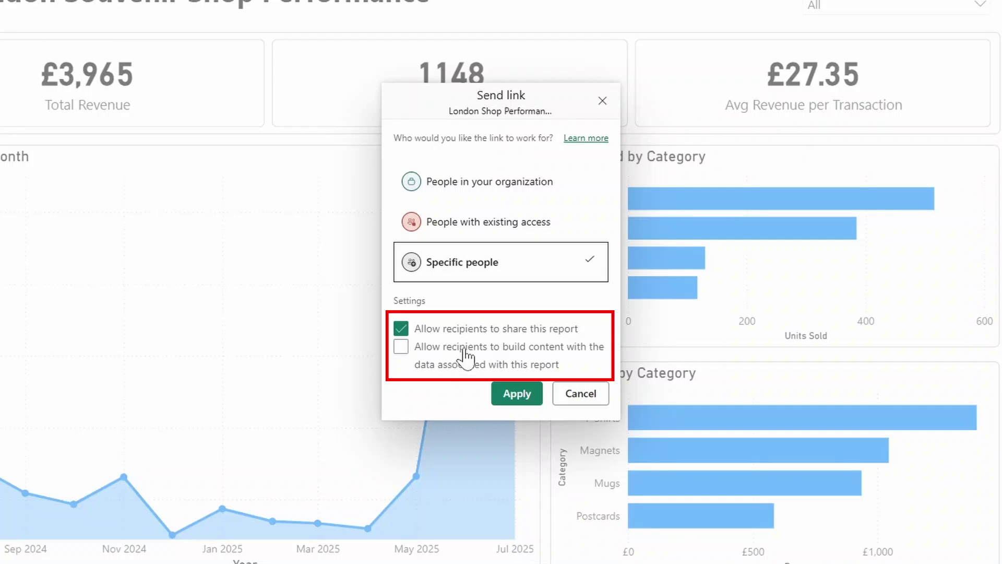
pyautogui.click(500, 398)
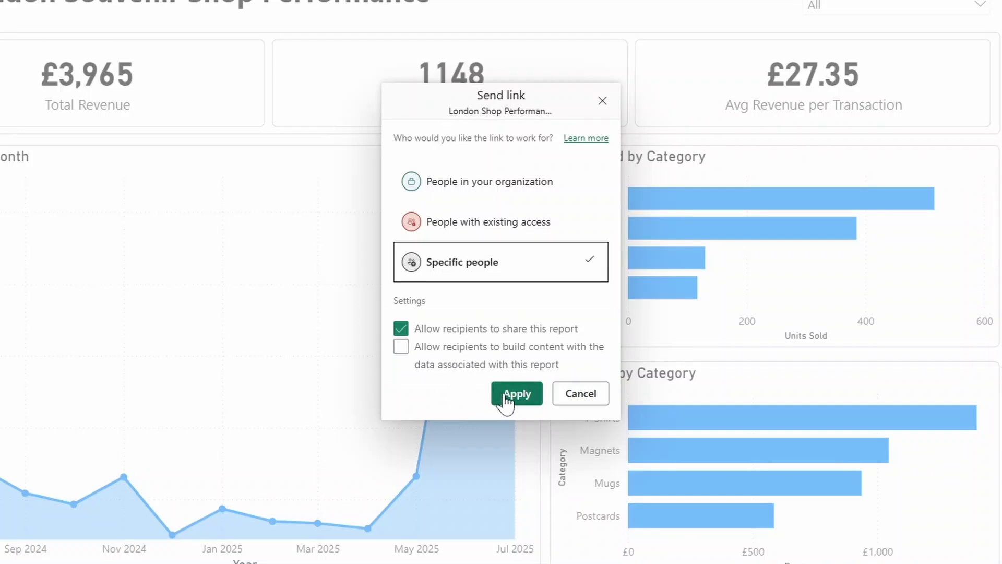
pyautogui.write("Hi Rachel, here's a report I bui")
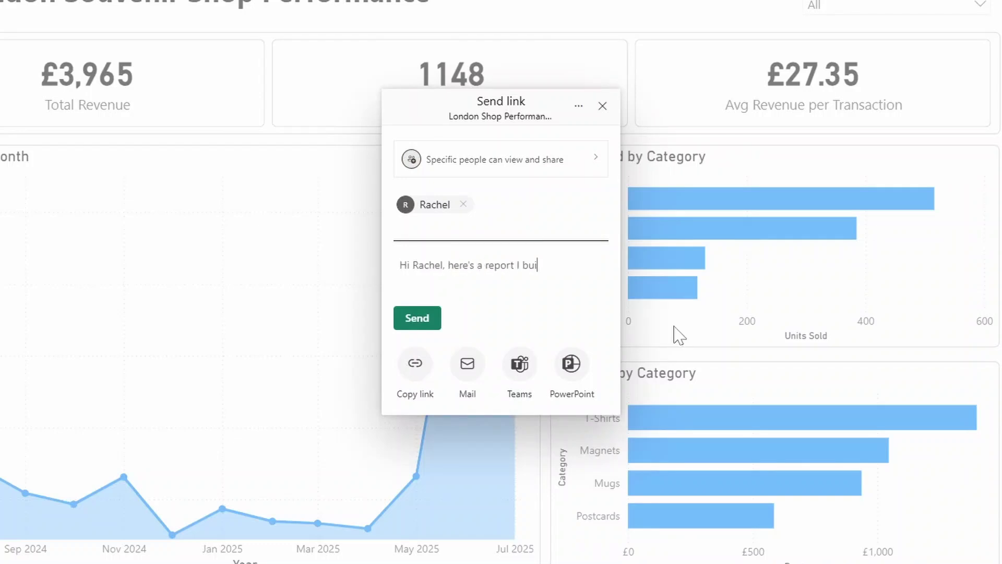
pyautogui.write('lt which analyses our shop performance.')
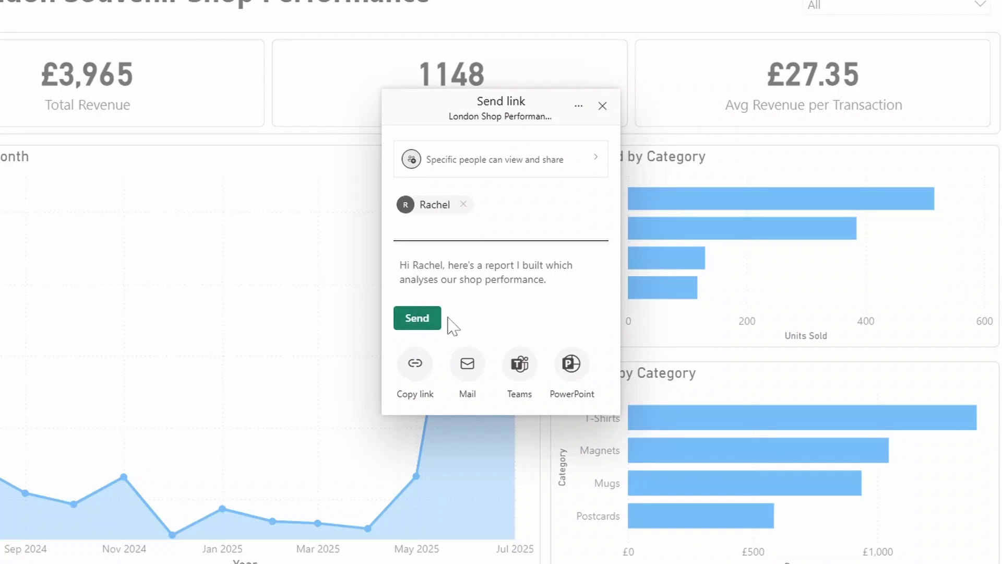
pyautogui.click(416, 368)
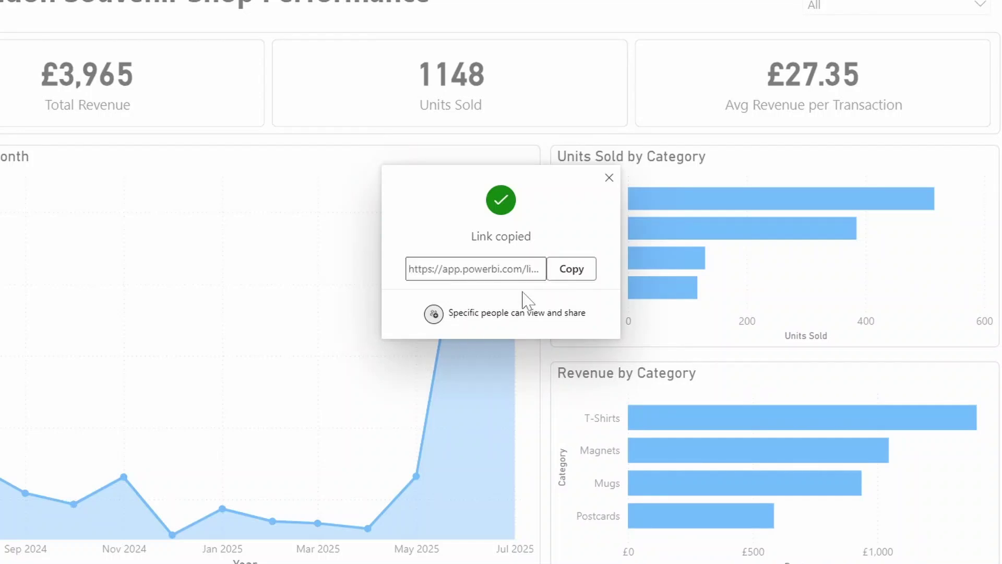
pyautogui.press('Escape')
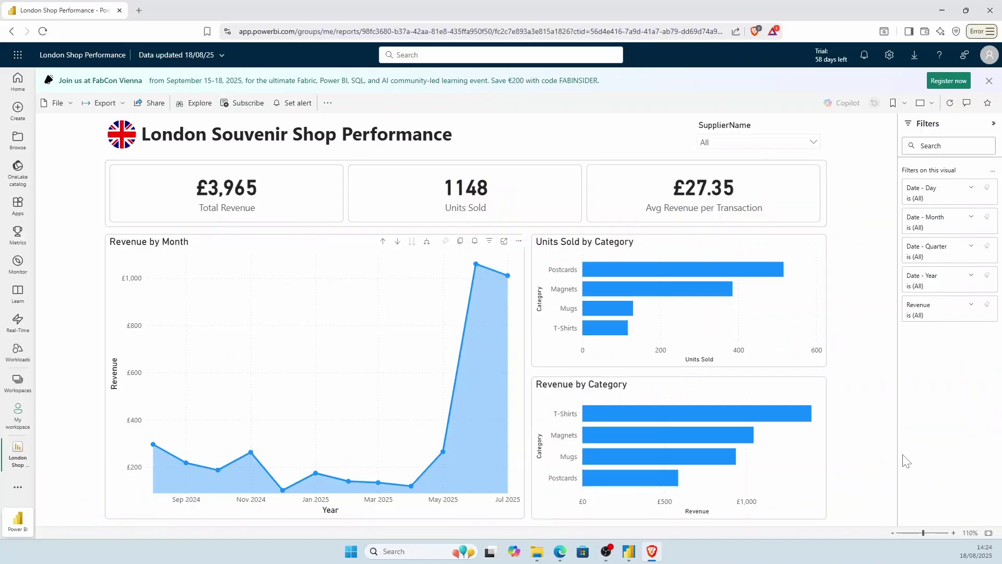